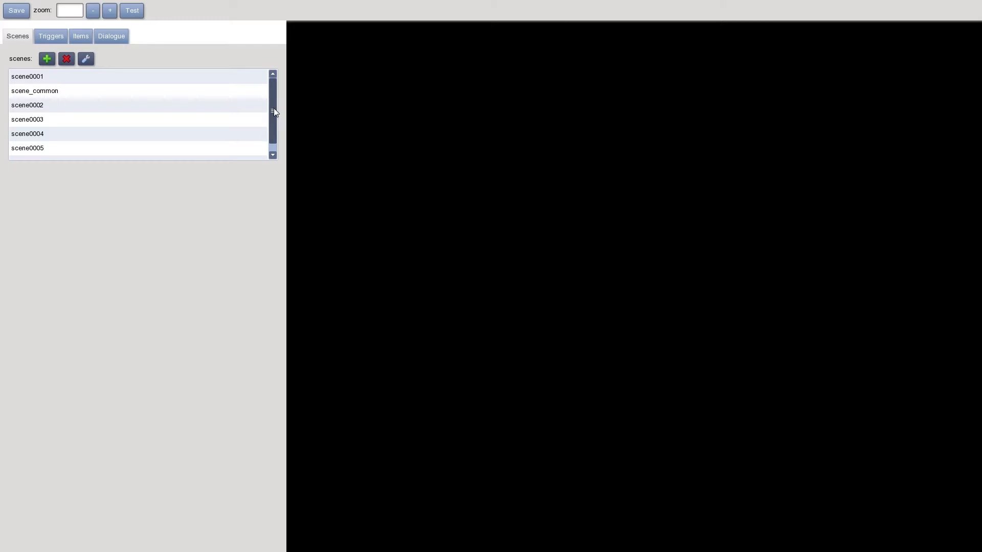
Create a new scene with the id "test" and the name "Test"
{"action": "left_click_drag", "start_coordinate": [274, 108], "coordinate": [270, 165]}
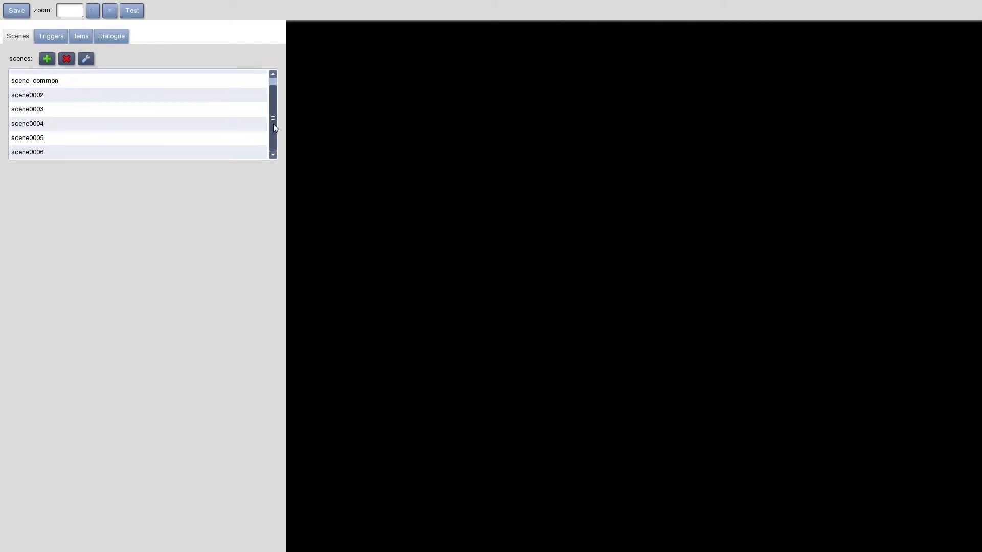
{"action": "left_click_drag", "start_coordinate": [274, 127], "coordinate": [272, 105]}
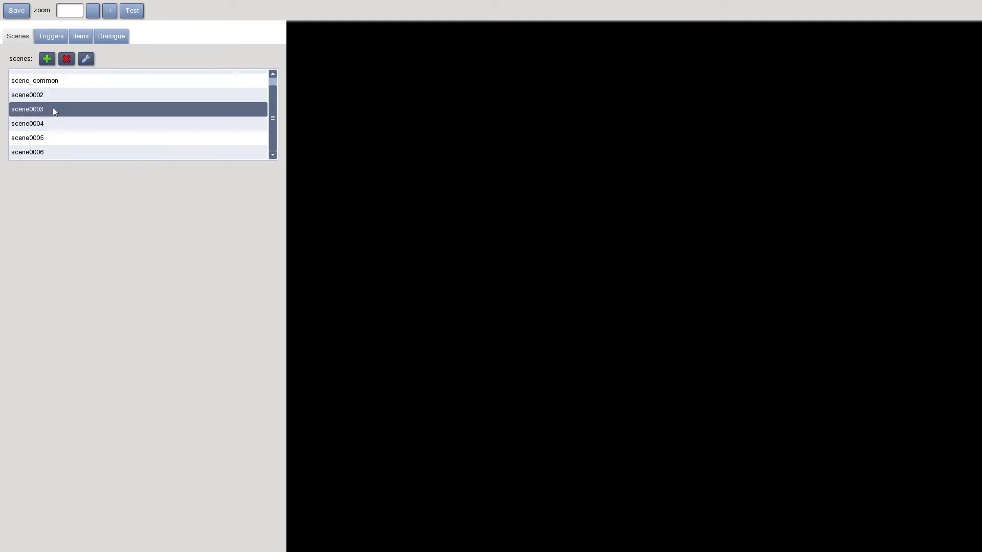
{"action": "left_click", "coordinate": [47, 59]}
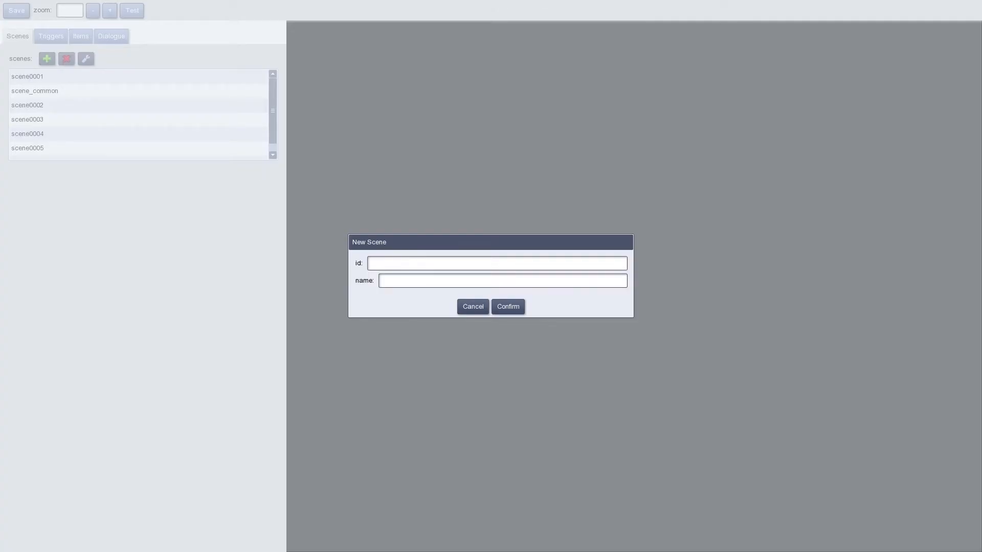
{"action": "type", "text": "test"}
{"action": "type", "text": "Test"}
{"action": "left_click", "coordinate": [512, 305]}
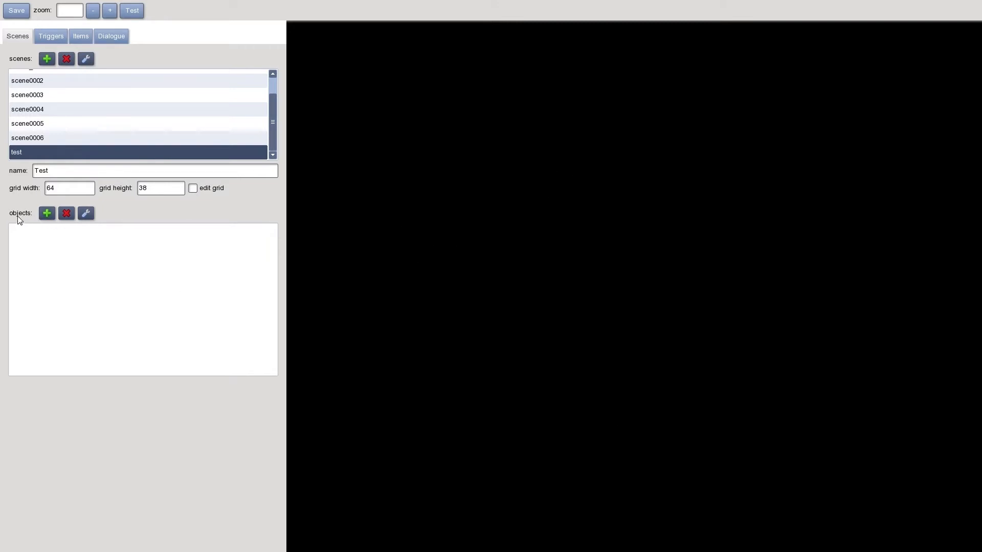
Add an object with id "background" and name "Background" to the test scene, using res/gfx/scene0006/background.jpg
{"action": "left_click", "coordinate": [48, 214]}
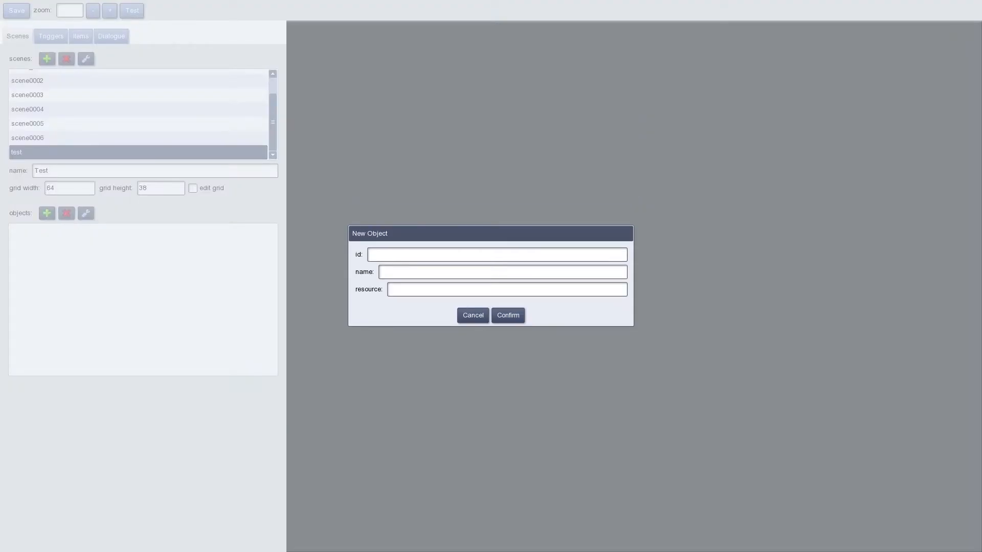
{"action": "type", "text": "background"}
{"action": "key", "text": "Tab"}
{"action": "type", "text": "Background"}
{"action": "left_click", "coordinate": [506, 289]}
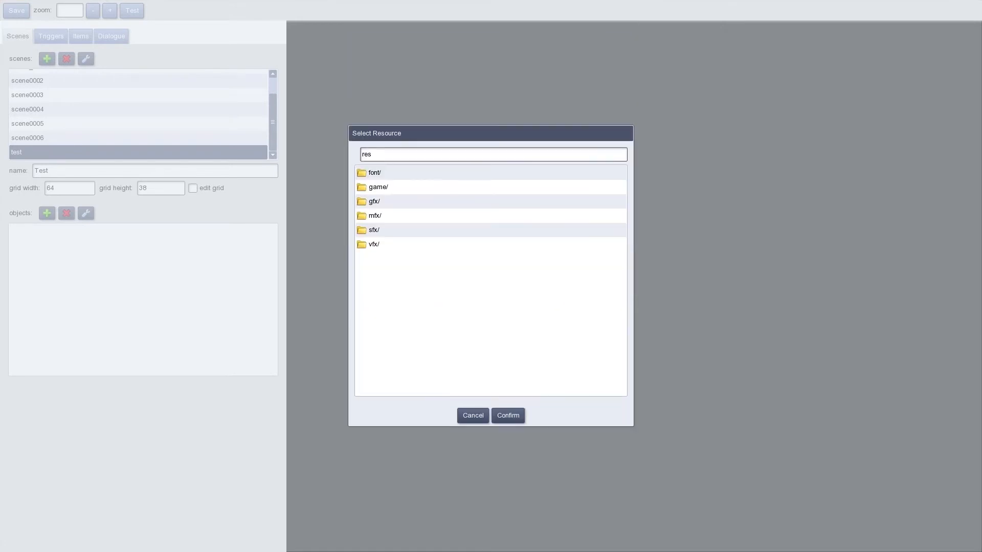
{"action": "double_click", "coordinate": [382, 200]}
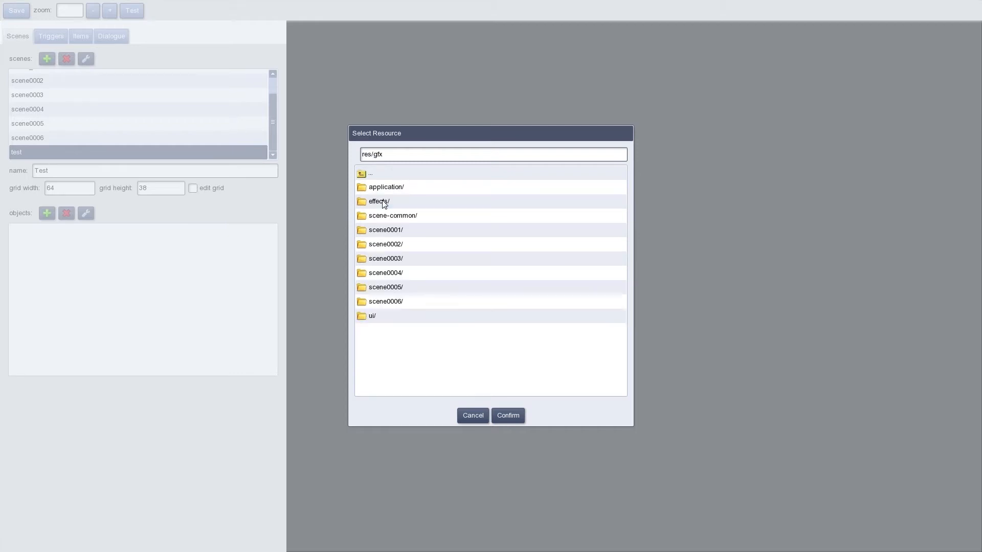
{"action": "double_click", "coordinate": [386, 303]}
{"action": "left_click", "coordinate": [434, 202]}
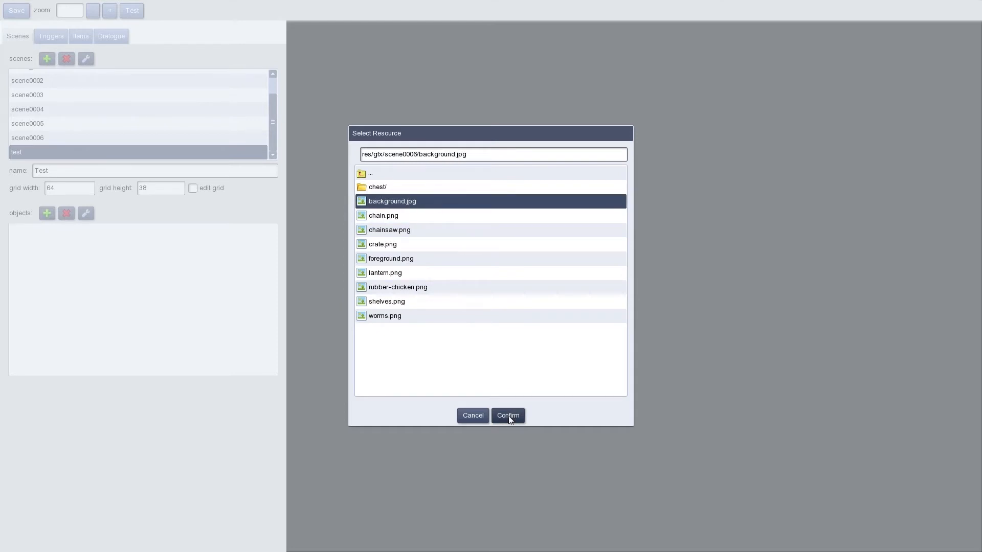
{"action": "left_click", "coordinate": [508, 415]}
{"action": "left_click", "coordinate": [508, 315]}
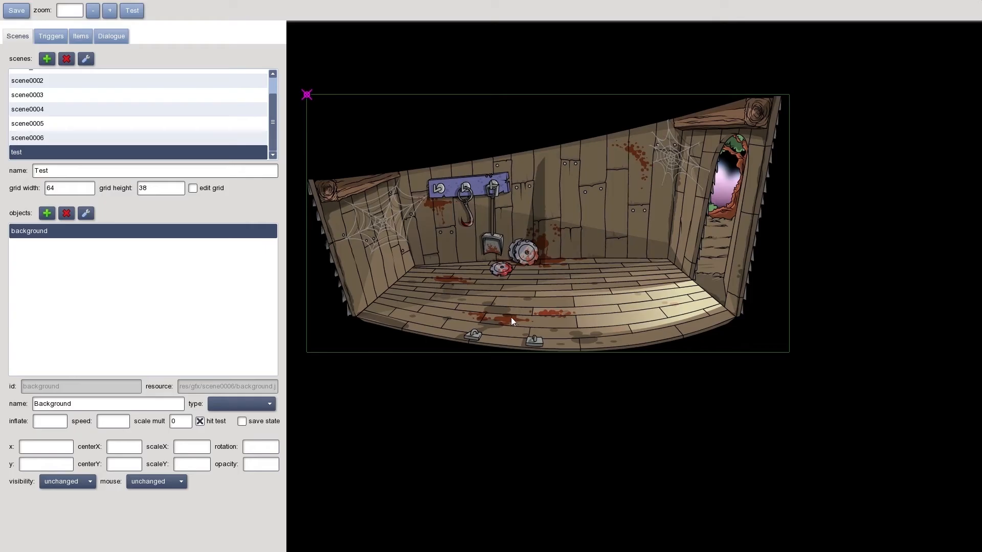
Try repositioning the background by moving it freely in the scene and by setting its x value to 120
{"action": "mouse_move", "coordinate": [511, 268]}
{"action": "left_mouse_down"}
{"action": "mouse_move", "coordinate": [599, 336]}
{"action": "mouse_move", "coordinate": [562, 343]}
{"action": "mouse_move", "coordinate": [589, 332]}
{"action": "mouse_move", "coordinate": [605, 341]}
{"action": "mouse_move", "coordinate": [588, 342]}
{"action": "mouse_move", "coordinate": [599, 339]}
{"action": "mouse_move", "coordinate": [593, 327]}
{"action": "mouse_move", "coordinate": [607, 331]}
{"action": "mouse_move", "coordinate": [599, 325]}
{"action": "left_mouse_up"}
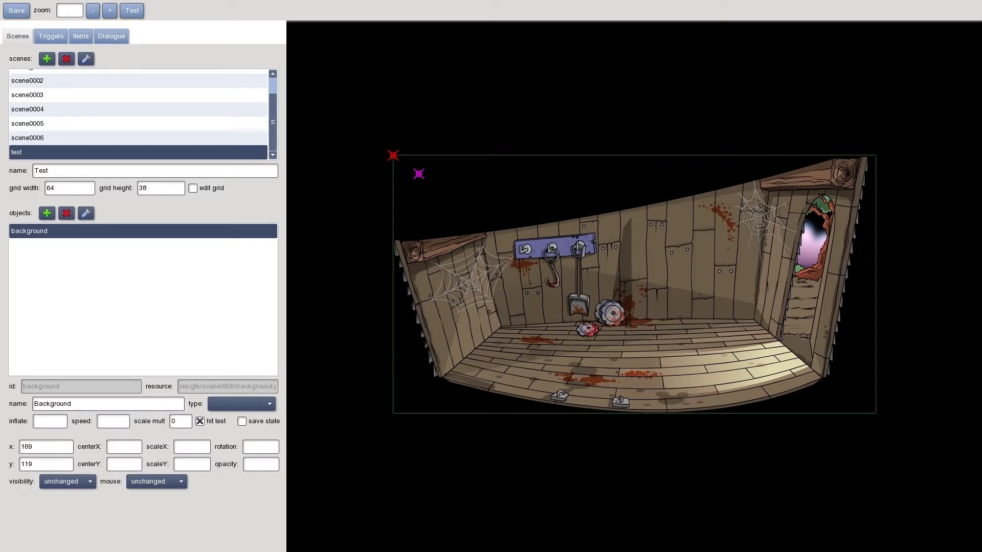
{"action": "left_click_drag", "start_coordinate": [34, 447], "coordinate": [28, 447]}
{"action": "key", "text": "BackSpace"}
{"action": "key", "text": "BackSpace"}
{"action": "type", "text": "2"}
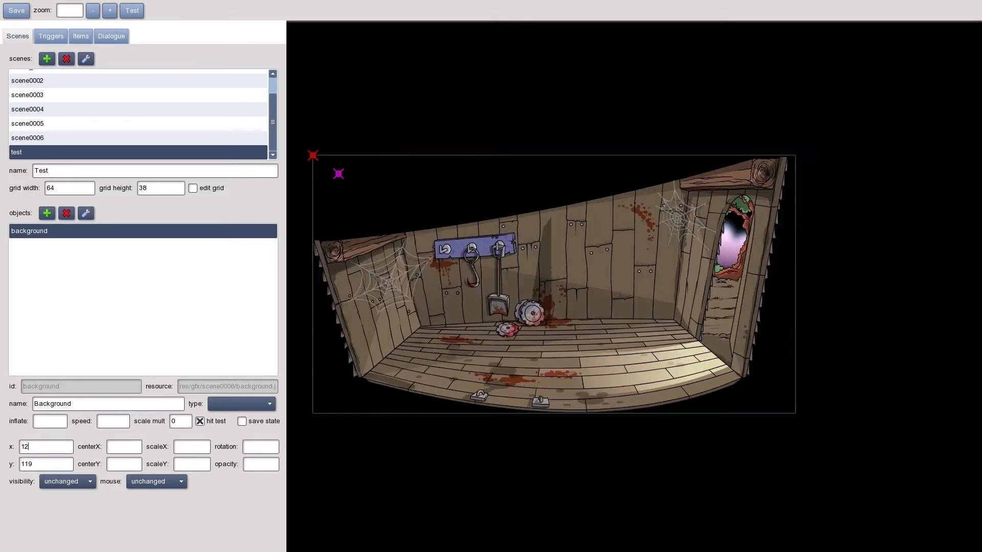
{"action": "type", "text": "0"}
{"action": "left_click_drag", "start_coordinate": [544, 319], "coordinate": [571, 327]}
Try rotating the background to 45 and to 90 degrees, moving it within the scene in between
{"action": "left_click", "coordinate": [260, 448]}
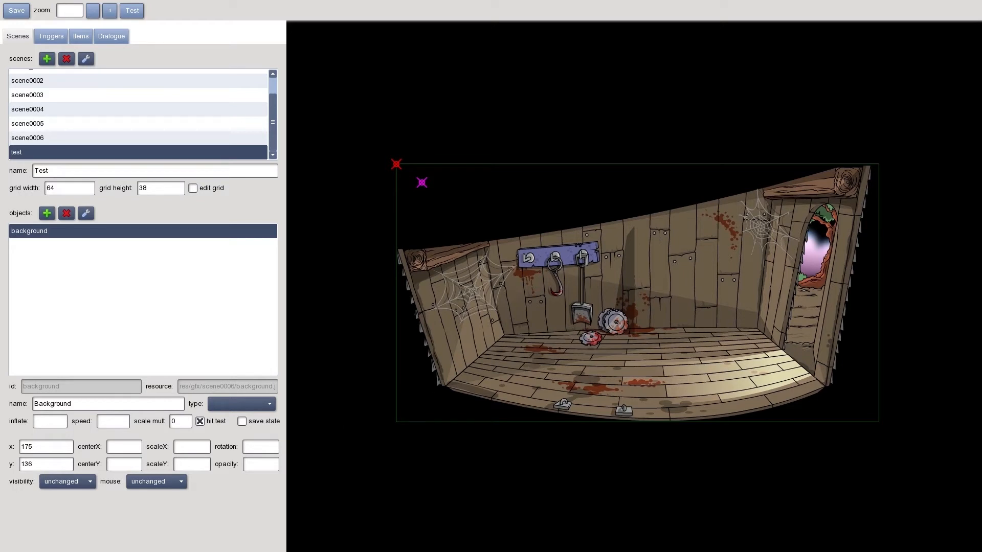
{"action": "type", "text": "45"}
{"action": "left_click_drag", "start_coordinate": [266, 447], "coordinate": [418, 384]}
{"action": "left_click", "coordinate": [270, 446]}
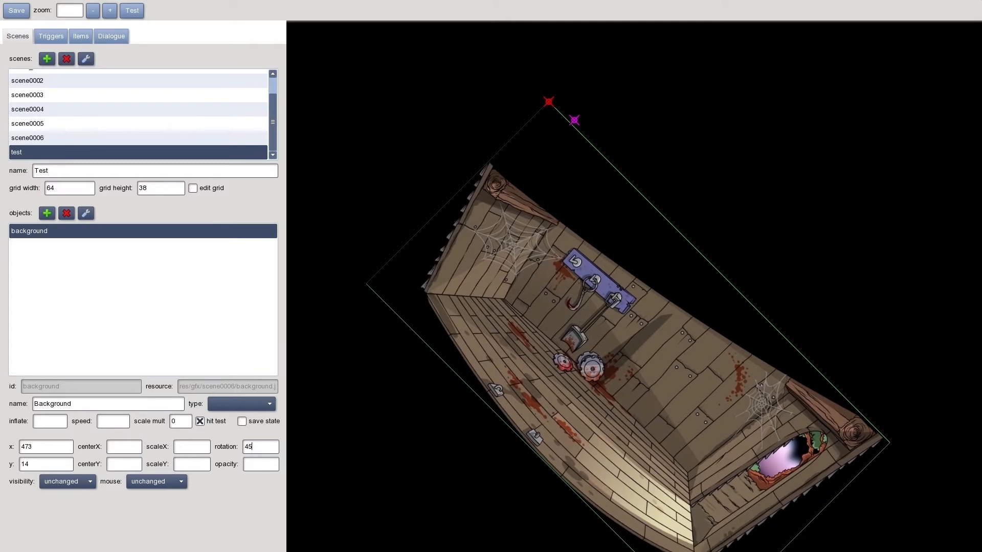
{"action": "key", "text": "BackSpace"}
{"action": "key", "text": "BackSpace"}
{"action": "type", "text": "90"}
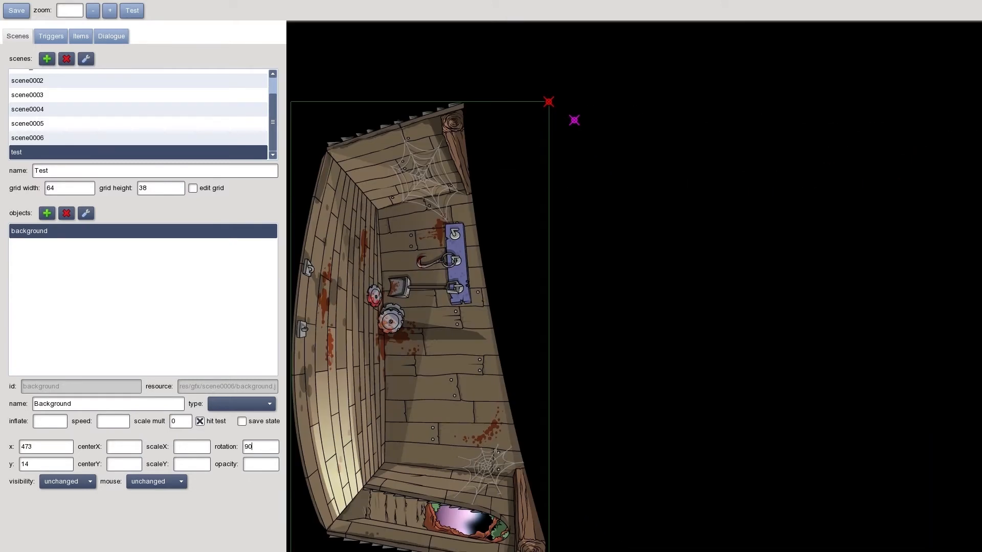
Set the background's rotation to 0 and move it back to the middle of the scene view
{"action": "key", "text": "BackSpace"}
{"action": "key", "text": "BackSpace"}
{"action": "type", "text": "0"}
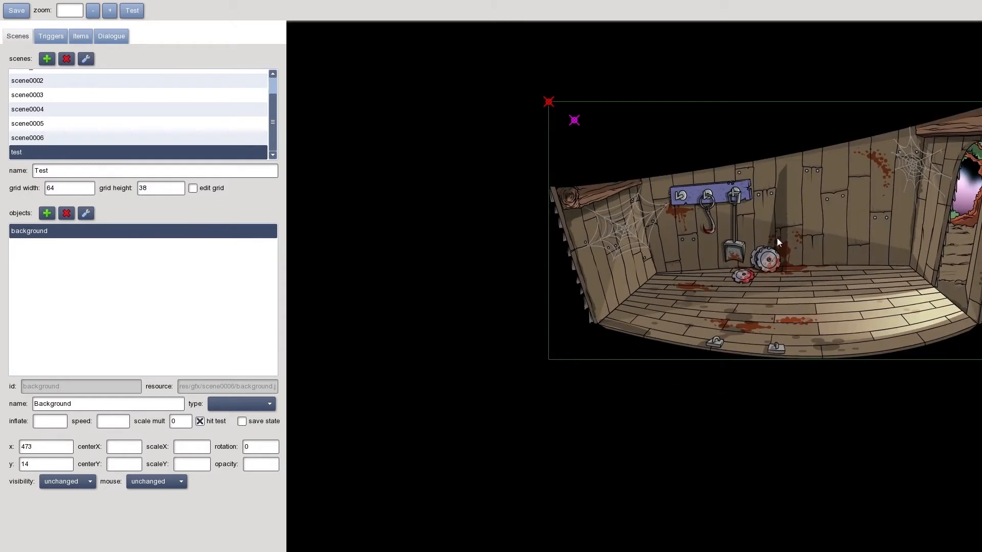
{"action": "left_click_drag", "start_coordinate": [609, 281], "coordinate": [615, 290]}
Centre the background's origin on its upper edge (0.5, 0) and place it at about x 617, y 156, with the magenta marker on the origin
{"action": "left_click_drag", "start_coordinate": [391, 155], "coordinate": [624, 157]}
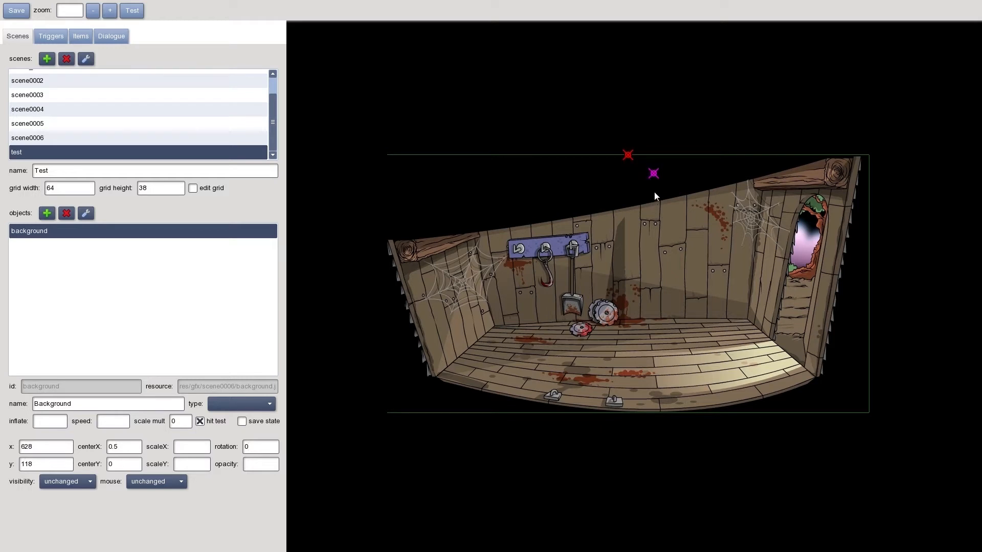
{"action": "left_click_drag", "start_coordinate": [667, 323], "coordinate": [670, 352]}
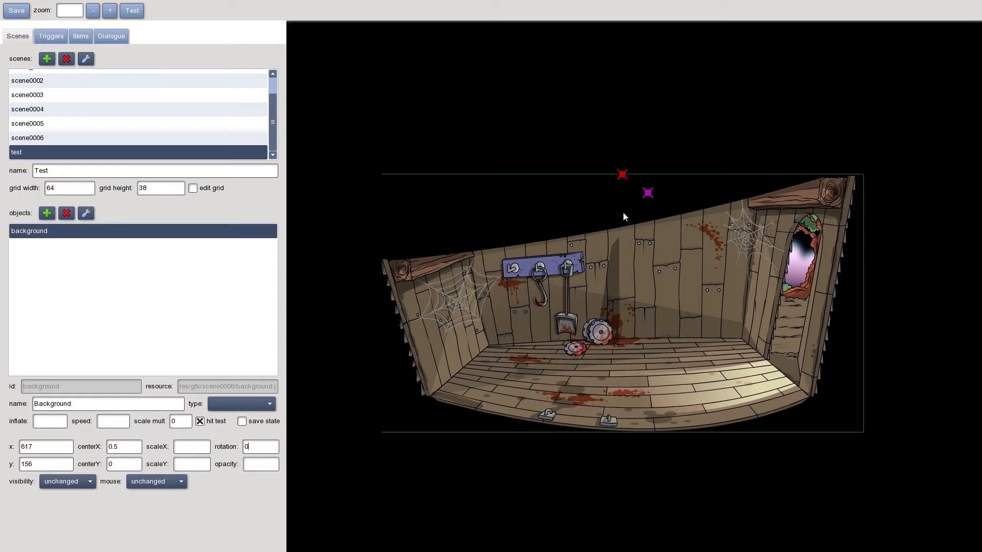
{"action": "left_click_drag", "start_coordinate": [648, 194], "coordinate": [636, 186]}
{"action": "left_click_drag", "start_coordinate": [622, 175], "coordinate": [622, 190]}
Add an object with id "foreground" and name "Foreground", using res/gfx/scene0006/foreground.png
{"action": "left_click", "coordinate": [47, 213]}
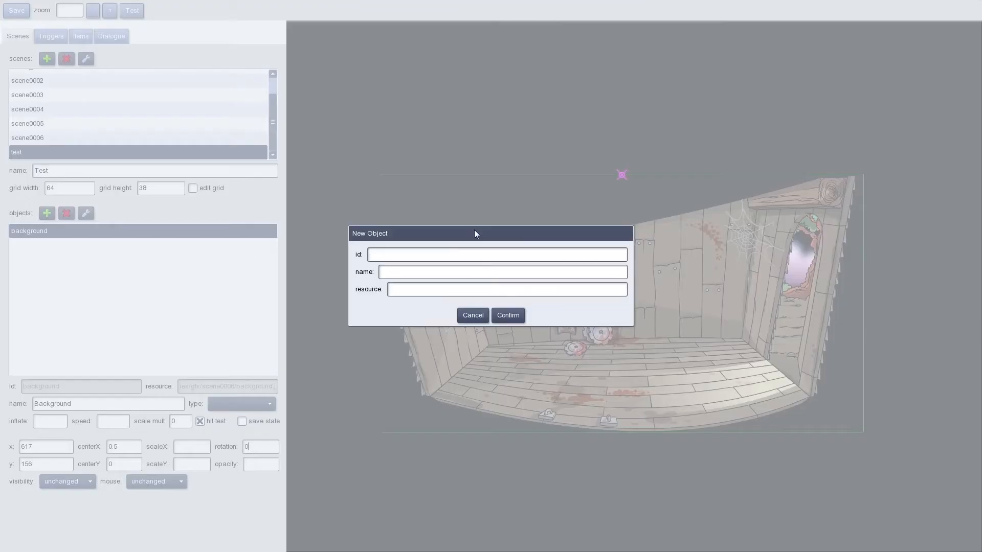
{"action": "type", "text": "foregroundFor"}
{"action": "key", "text": "BackSpace"}
{"action": "key", "text": "BackSpace"}
{"action": "type", "text": "oreground"}
{"action": "left_click", "coordinate": [404, 296]}
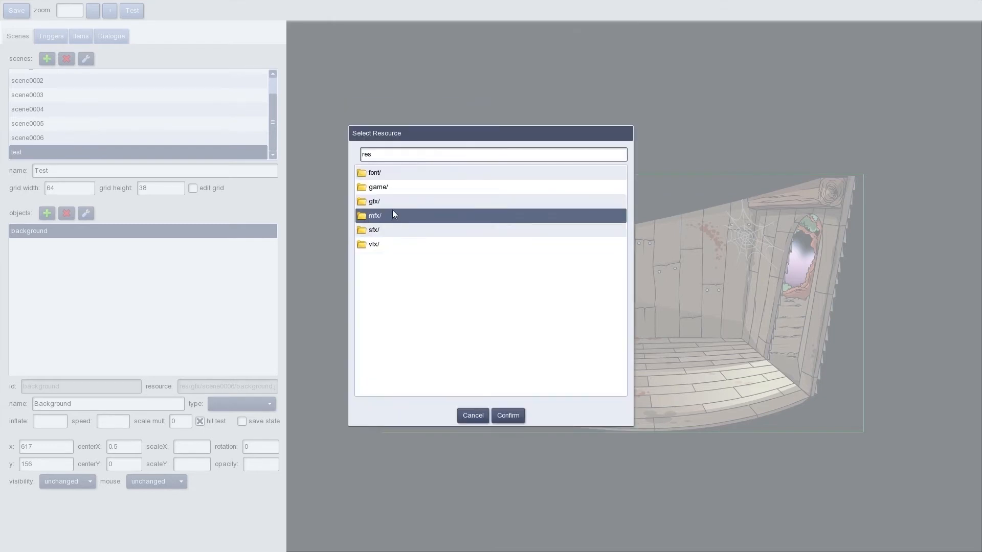
{"action": "double_click", "coordinate": [391, 210]}
{"action": "double_click", "coordinate": [391, 300]}
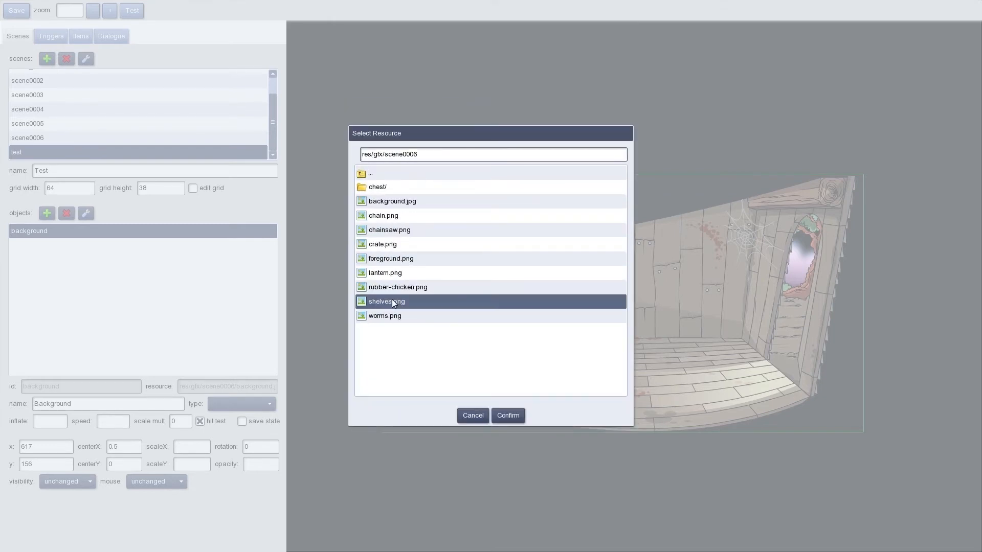
{"action": "left_click", "coordinate": [398, 257]}
{"action": "left_click", "coordinate": [512, 421]}
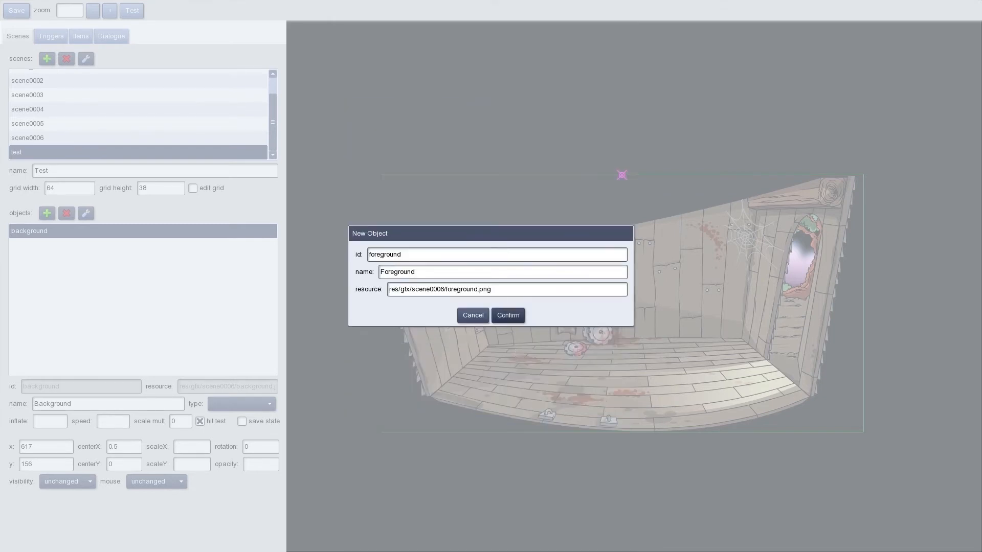
{"action": "left_click", "coordinate": [507, 314]}
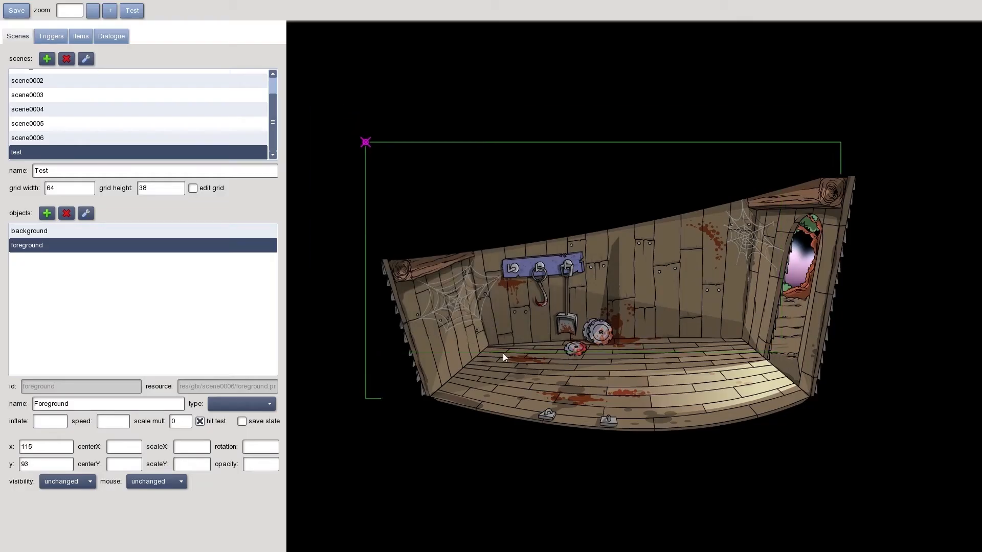
Align the foreground over the background and set its origin to the middle of its lower edge (0.5, 1), at about x 610, y 659
{"action": "left_click_drag", "start_coordinate": [510, 375], "coordinate": [509, 360]}
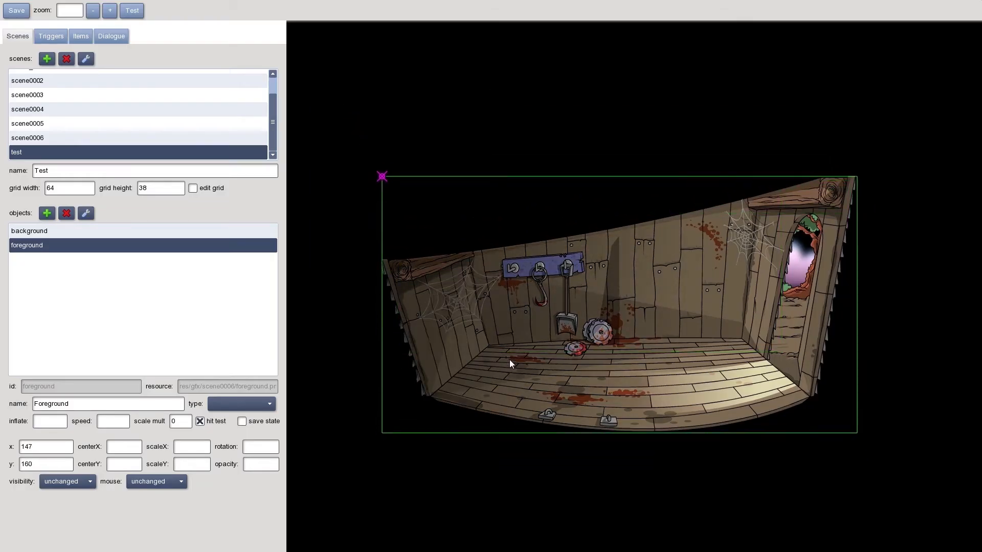
{"action": "mouse_move", "coordinate": [382, 177]}
{"action": "left_mouse_down"}
{"action": "mouse_move", "coordinate": [489, 269]}
{"action": "mouse_move", "coordinate": [584, 376]}
{"action": "mouse_move", "coordinate": [618, 434]}
{"action": "mouse_move", "coordinate": [629, 434]}
{"action": "mouse_move", "coordinate": [617, 435]}
{"action": "left_mouse_up"}
{"action": "left_click_drag", "start_coordinate": [596, 355], "coordinate": [596, 353]}
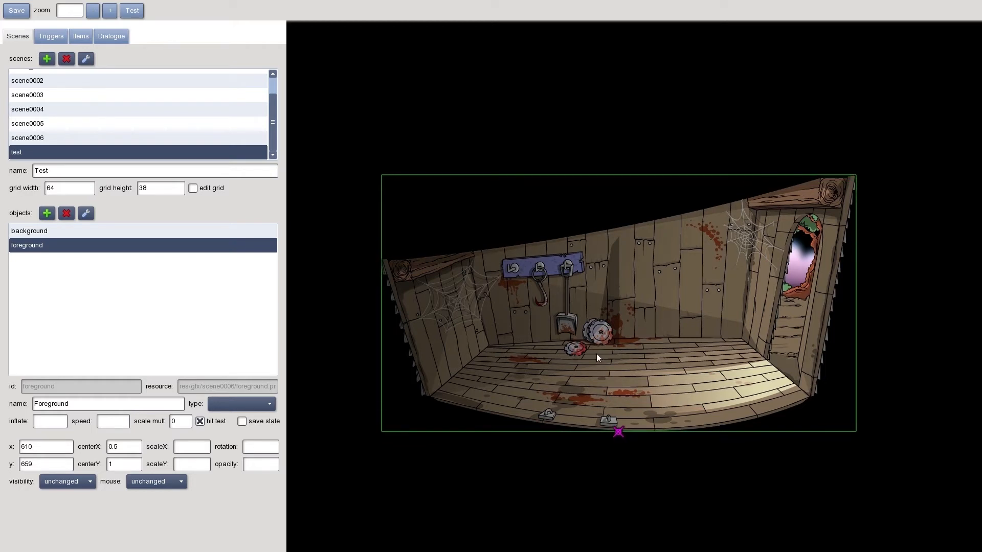
Add an object with id "shelves" and name "Shelves", using shelves.png from res/gfx/scene0006
{"action": "left_click", "coordinate": [47, 213]}
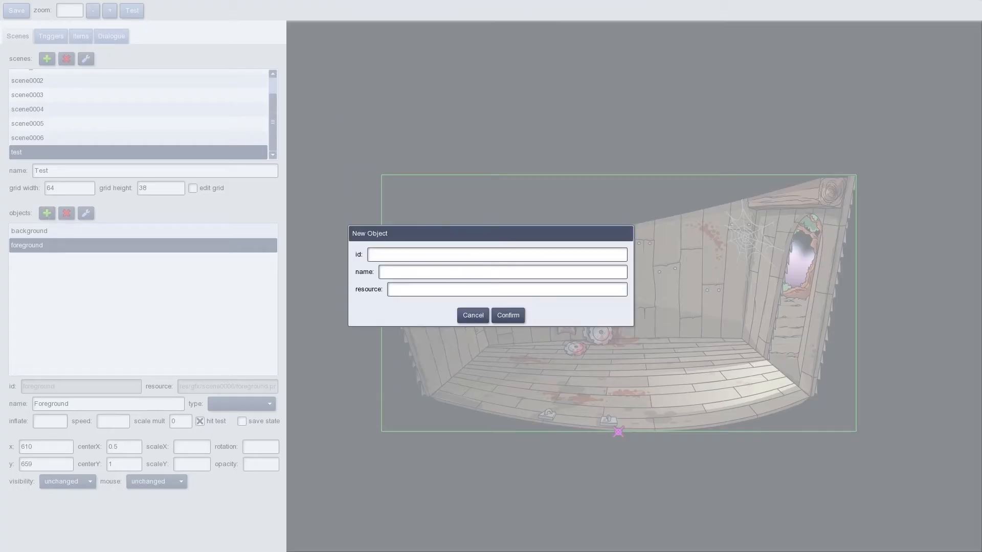
{"action": "type", "text": "shelv"}
{"action": "type", "text": "Shelve"}
{"action": "type", "text": "s"}
{"action": "key", "text": "Tab"}
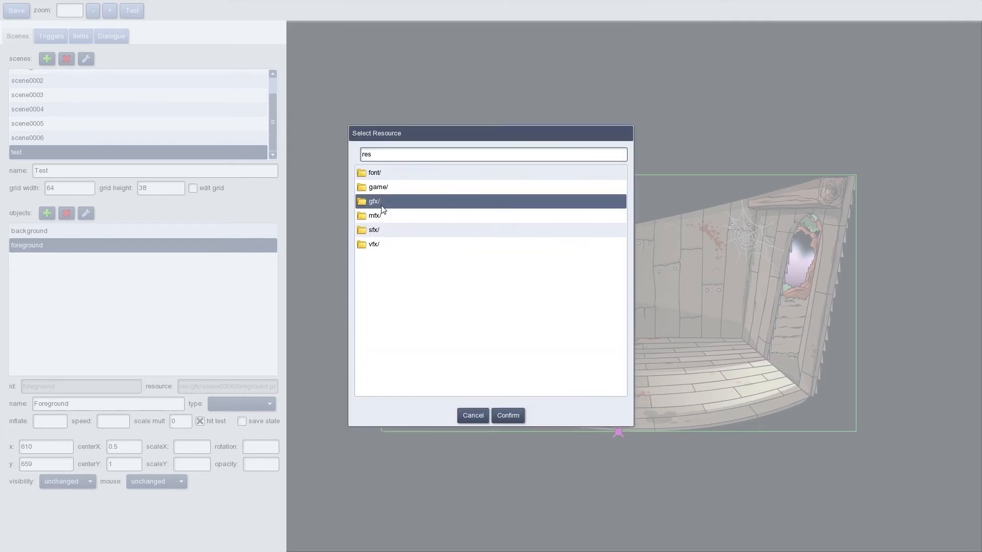
{"action": "double_click", "coordinate": [381, 206]}
{"action": "double_click", "coordinate": [397, 301]}
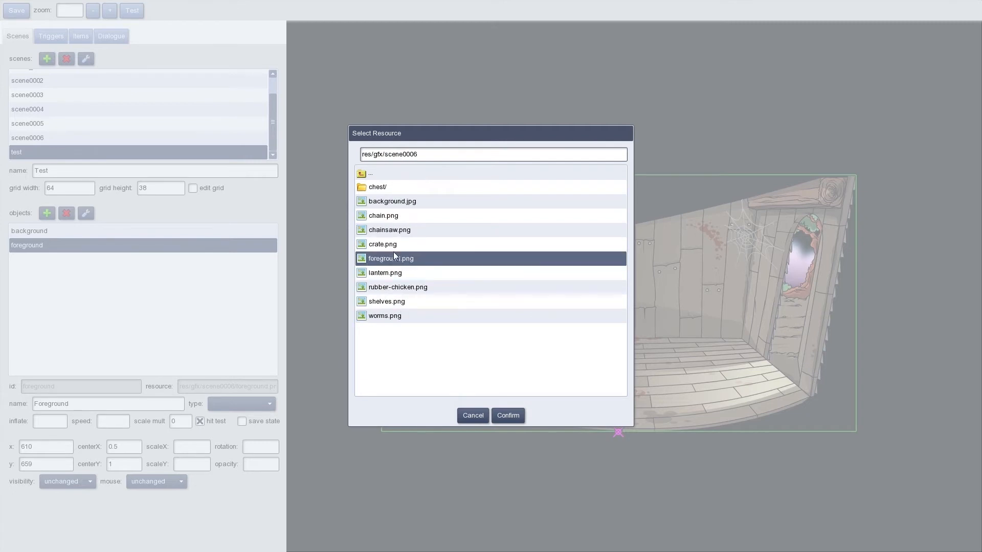
{"action": "left_click", "coordinate": [381, 302]}
{"action": "left_click", "coordinate": [506, 415]}
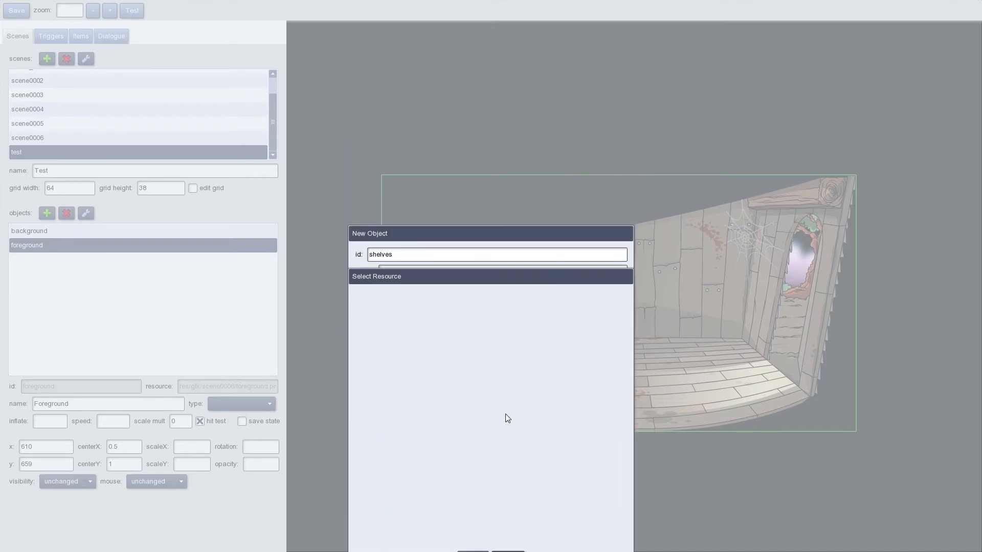
{"action": "left_click", "coordinate": [508, 314]}
Position the shelves against the back wall beside the saw blades, at about x 599, y 272
{"action": "left_click_drag", "start_coordinate": [379, 179], "coordinate": [583, 289]}
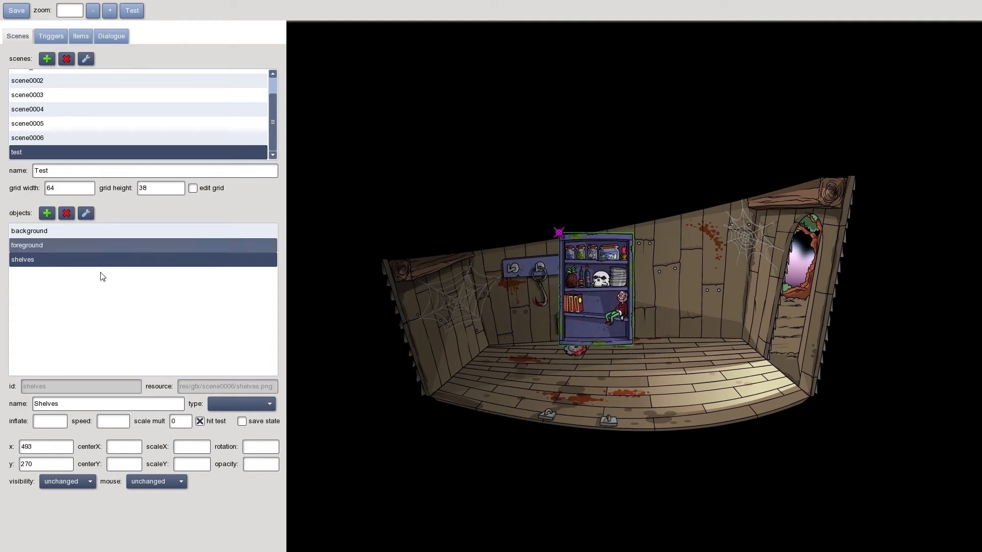
{"action": "left_click", "coordinate": [59, 233]}
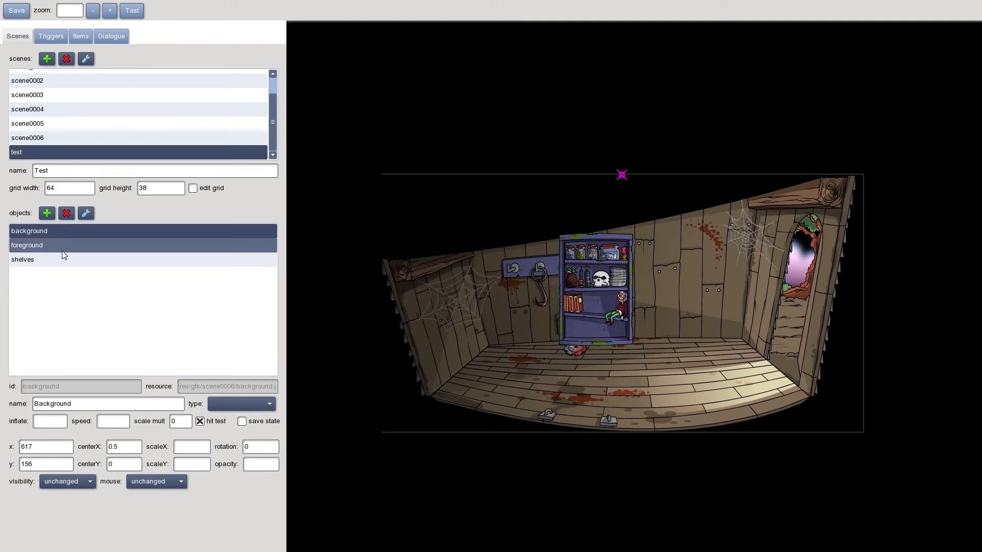
{"action": "left_click", "coordinate": [25, 262]}
{"action": "left_click_drag", "start_coordinate": [605, 282], "coordinate": [658, 282]}
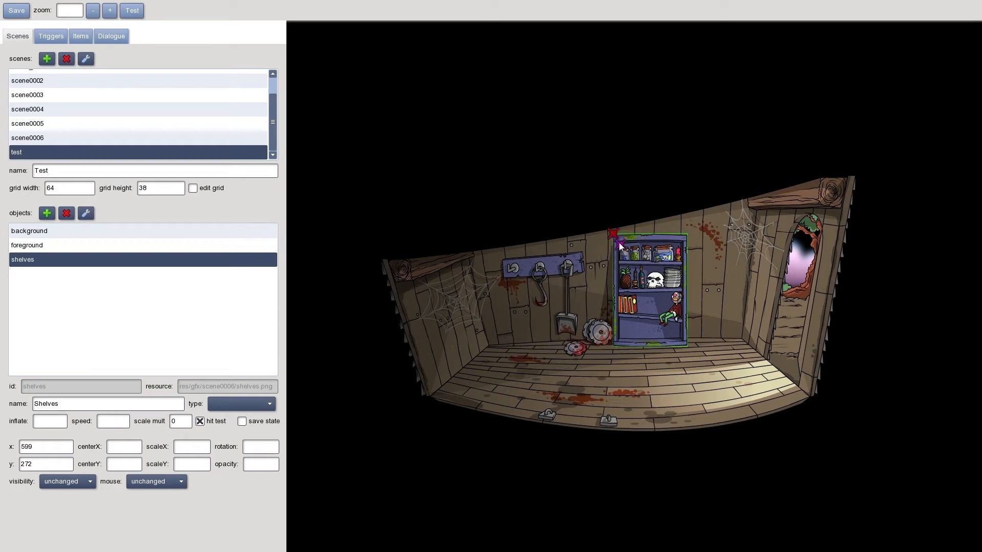
Centre the shelves' origin on their upper edge (0.5, 0) and place their magenta marker on the skull
{"action": "left_click_drag", "start_coordinate": [611, 234], "coordinate": [648, 236]}
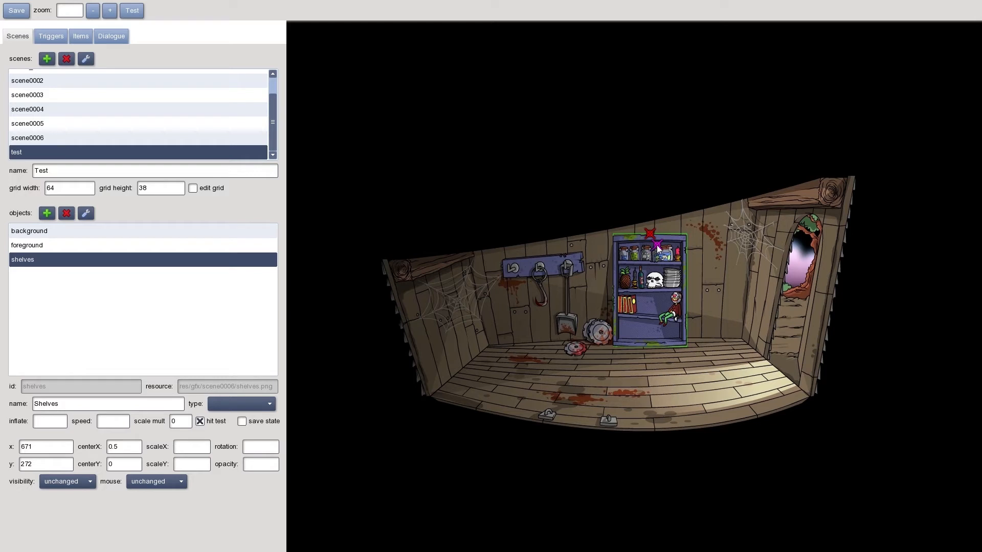
{"action": "left_click_drag", "start_coordinate": [652, 265], "coordinate": [653, 277]}
{"action": "left_click_drag", "start_coordinate": [649, 279], "coordinate": [651, 281]}
Set the shelves object's type to interactive
{"action": "left_click", "coordinate": [241, 407]}
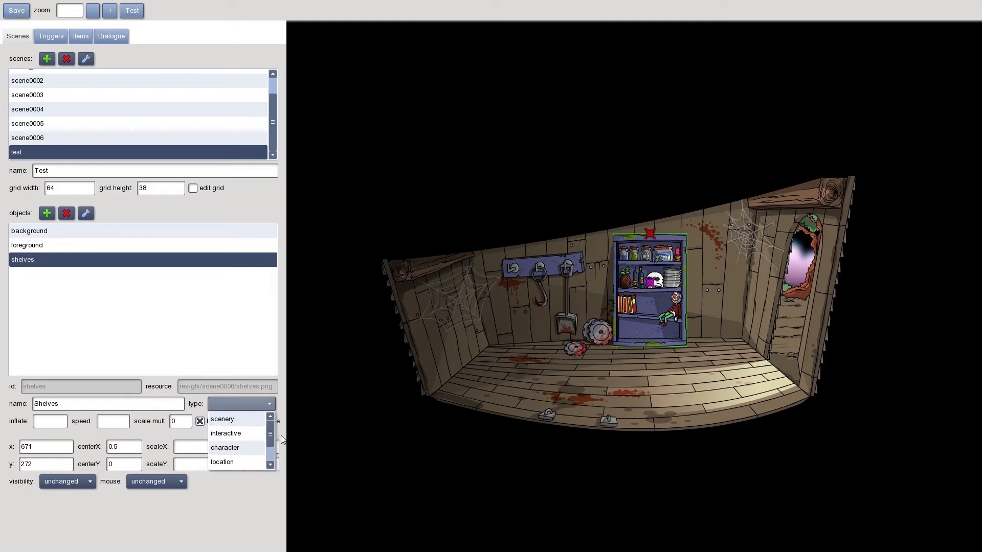
{"action": "left_click_drag", "start_coordinate": [269, 433], "coordinate": [271, 420]}
{"action": "mouse_move", "coordinate": [269, 434]}
{"action": "left_mouse_down"}
{"action": "mouse_move", "coordinate": [271, 448]}
{"action": "mouse_move", "coordinate": [272, 431]}
{"action": "left_mouse_up"}
{"action": "left_click", "coordinate": [235, 436]}
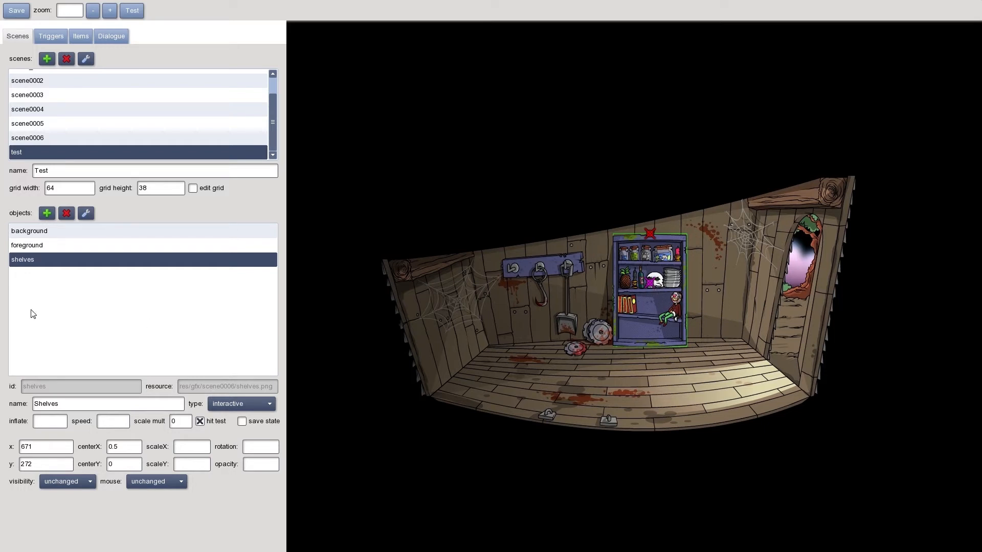
Add an object with id "chainsaw" and name "Chainsaw", using chainsaw.png from res/gfx/scene0006
{"action": "left_click", "coordinate": [47, 214]}
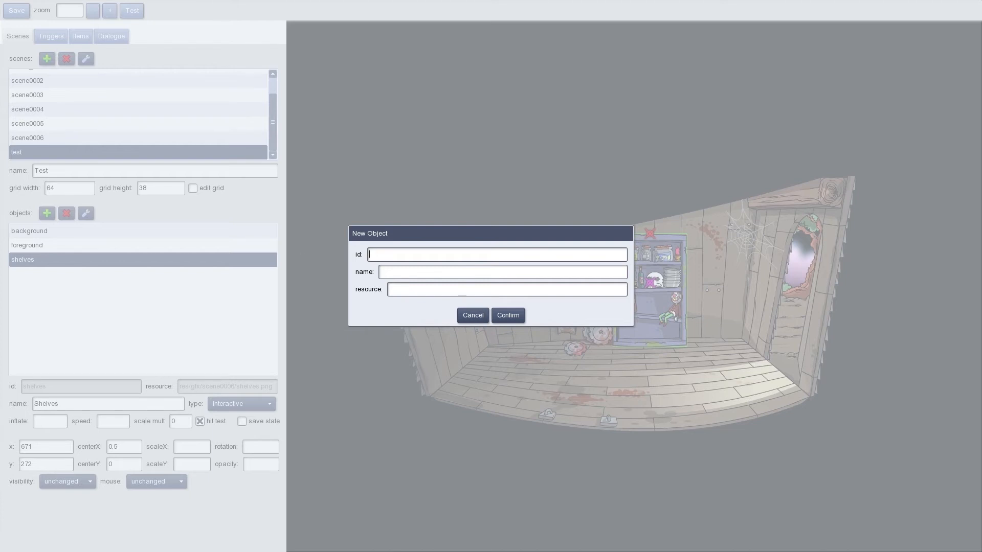
{"action": "type", "text": "chainsawChainsaw"}
{"action": "left_click", "coordinate": [400, 289]}
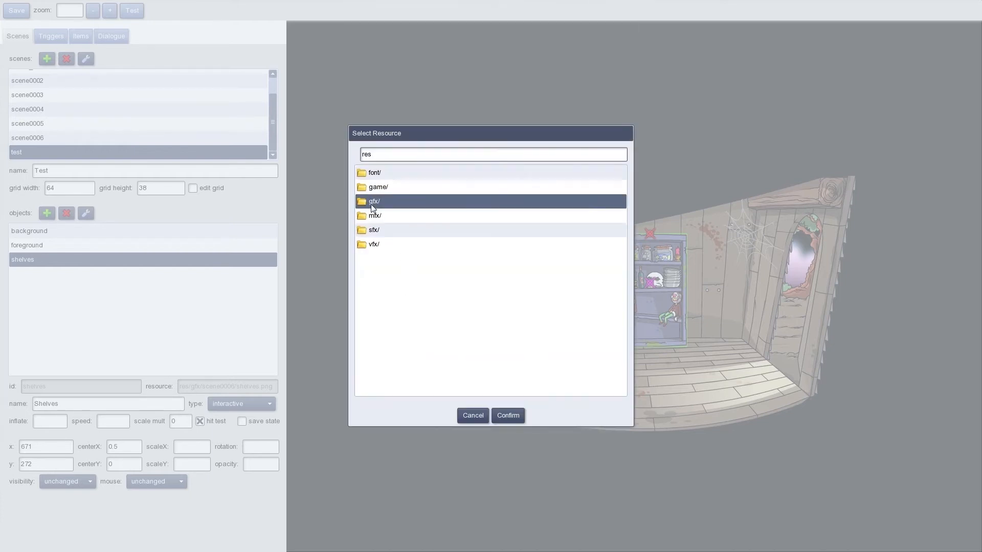
{"action": "double_click", "coordinate": [379, 201]}
{"action": "double_click", "coordinate": [387, 301]}
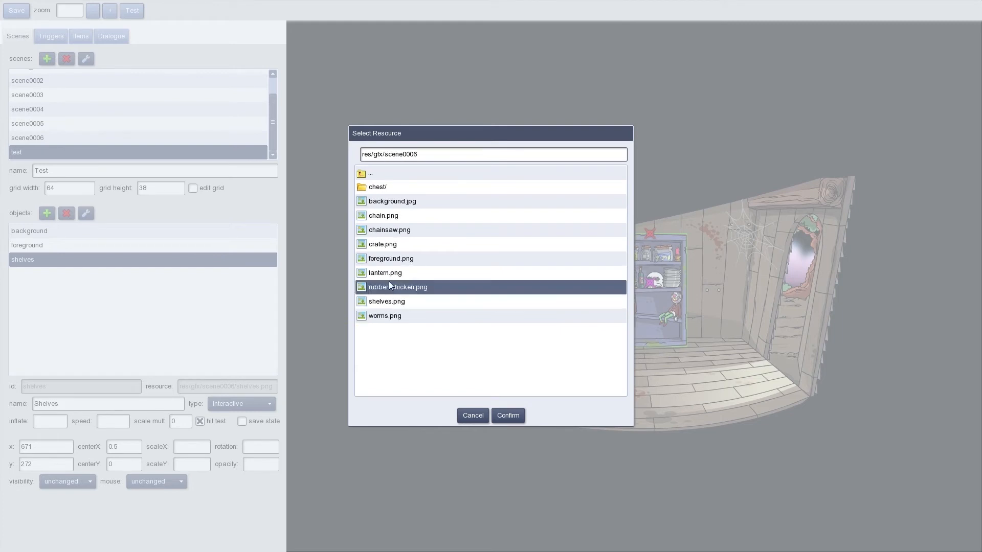
{"action": "left_click", "coordinate": [398, 230]}
{"action": "left_click", "coordinate": [509, 416]}
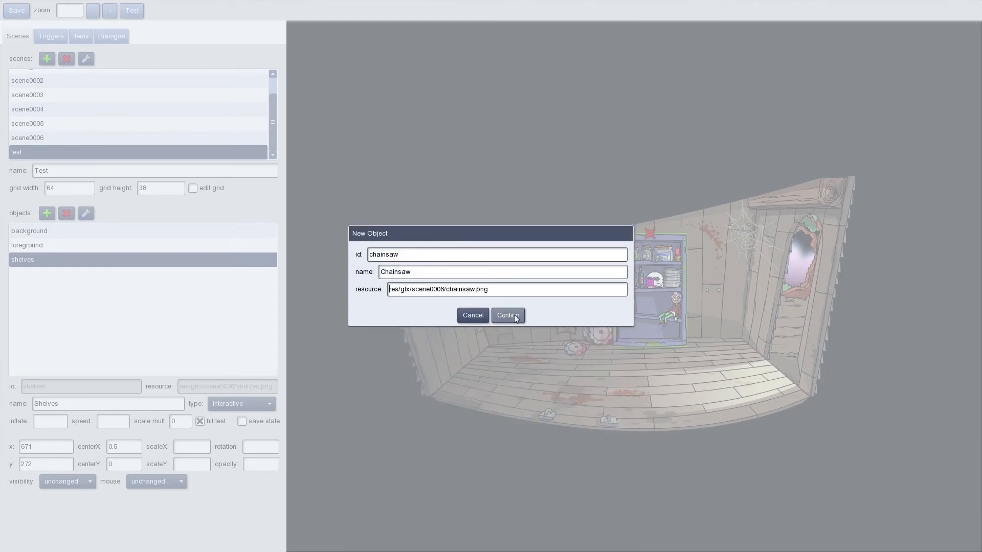
{"action": "left_click", "coordinate": [515, 318]}
Place the chainsaw on the lowest shelf with its origin near its lower centre (about 0.5, 0.87), and set its type to interactive
{"action": "left_click_drag", "start_coordinate": [333, 109], "coordinate": [644, 333]}
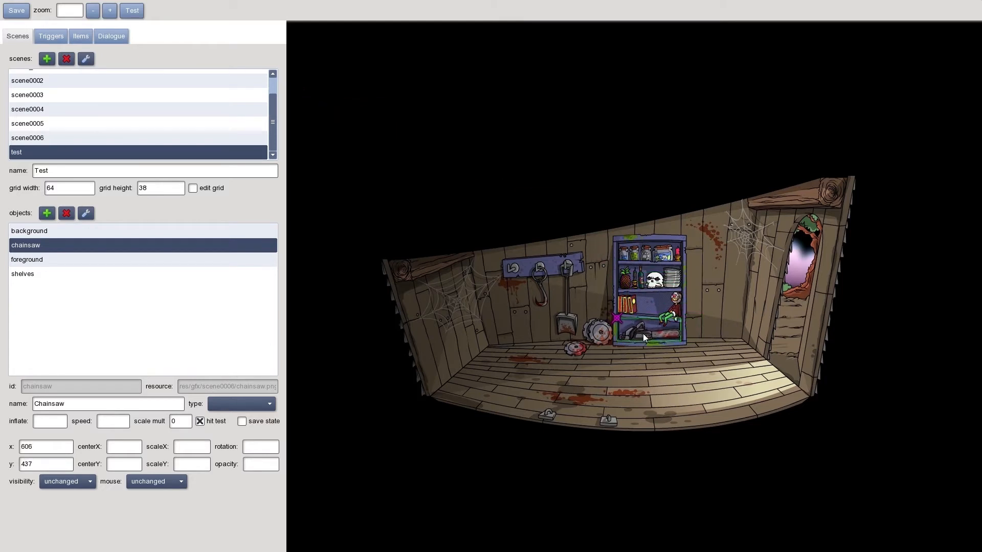
{"action": "left_click_drag", "start_coordinate": [618, 320], "coordinate": [649, 338]}
{"action": "mouse_move", "coordinate": [634, 336]}
{"action": "left_mouse_down"}
{"action": "mouse_move", "coordinate": [636, 228]}
{"action": "mouse_move", "coordinate": [636, 336]}
{"action": "left_mouse_up"}
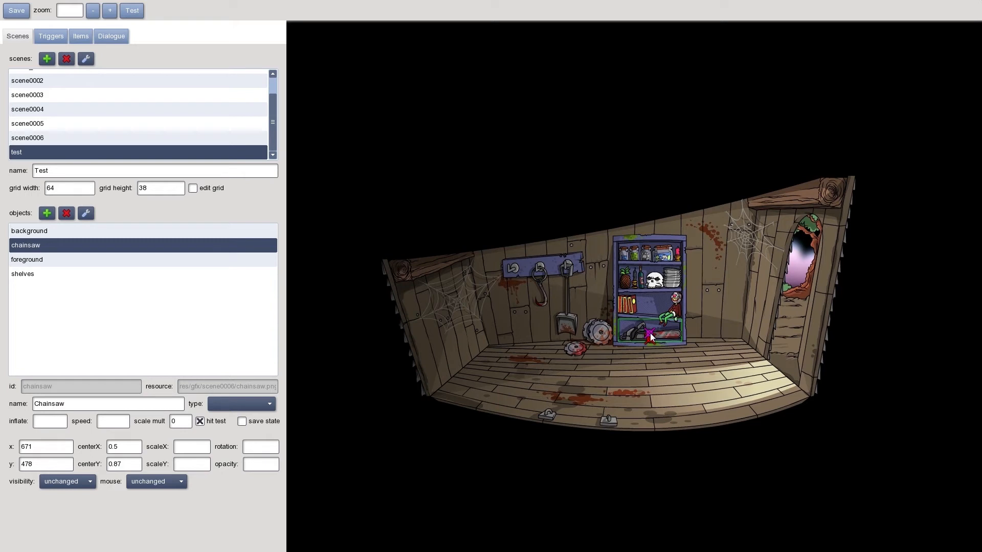
{"action": "left_click", "coordinate": [247, 405]}
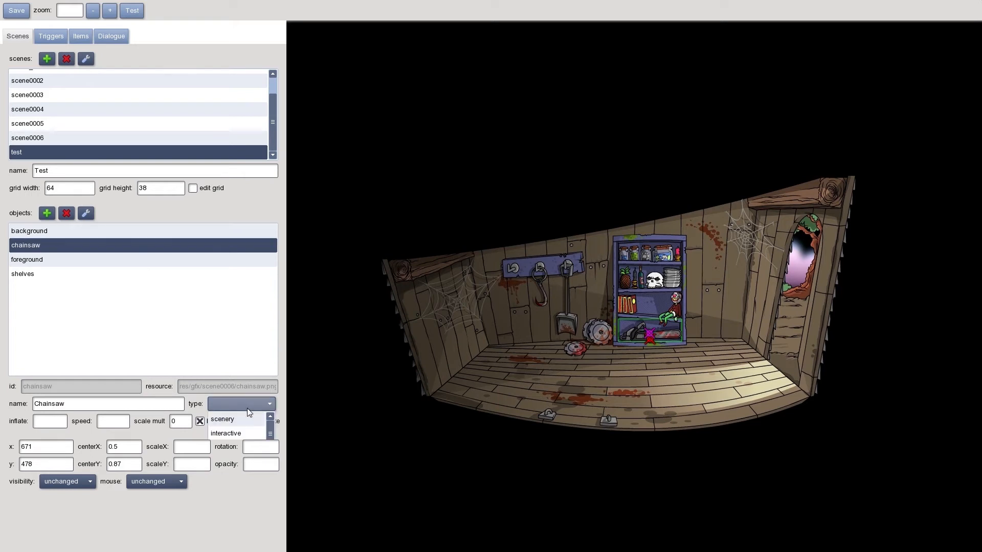
{"action": "left_click", "coordinate": [240, 438]}
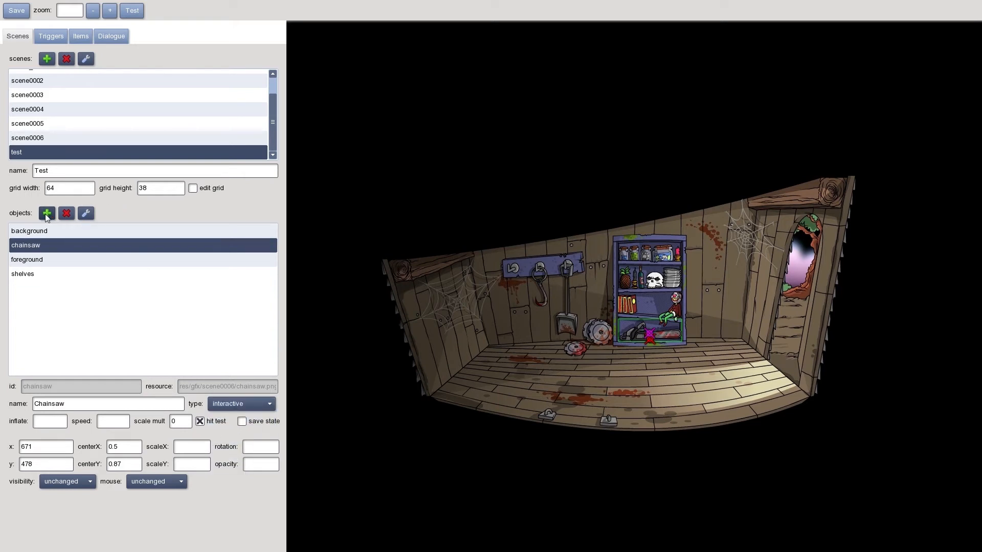
Add an object with id "worms" and name "Worms" from res/gfx/scene0006/worms.png, and place it beside the books on the shelves
{"action": "left_click", "coordinate": [46, 214]}
{"action": "type", "text": "worm"}
{"action": "type", "text": "Worms"}
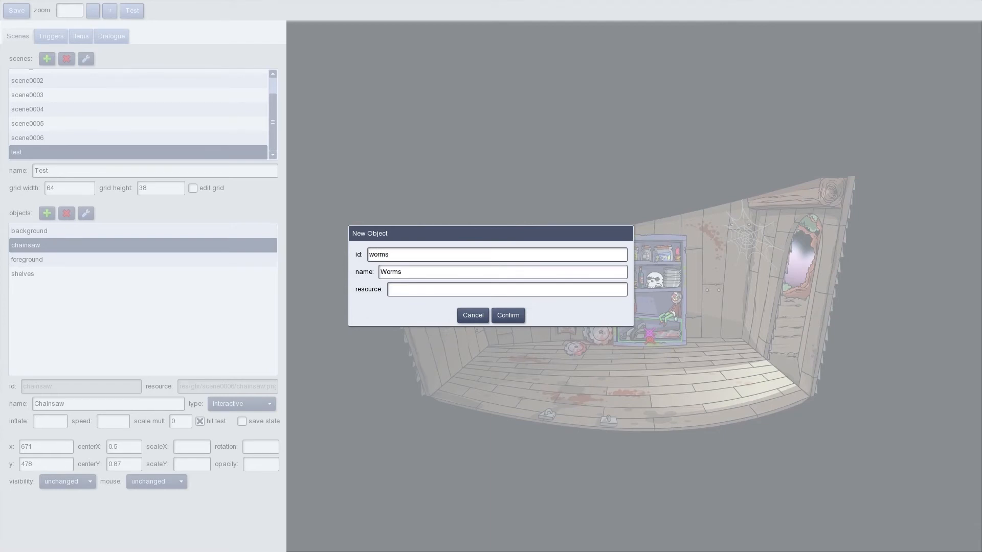
{"action": "key", "text": "Tab"}
{"action": "left_click", "coordinate": [384, 204]}
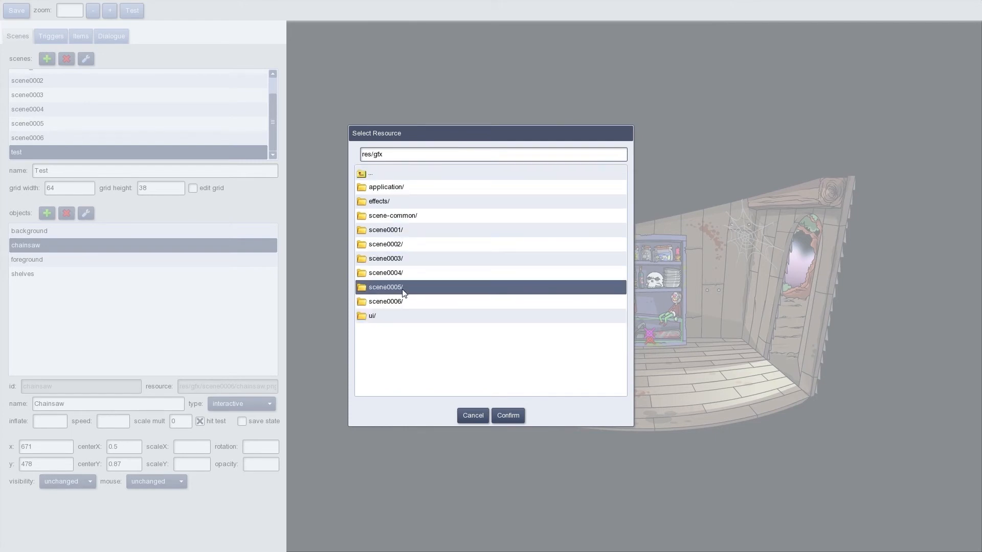
{"action": "left_click", "coordinate": [393, 300]}
{"action": "left_click", "coordinate": [394, 315]}
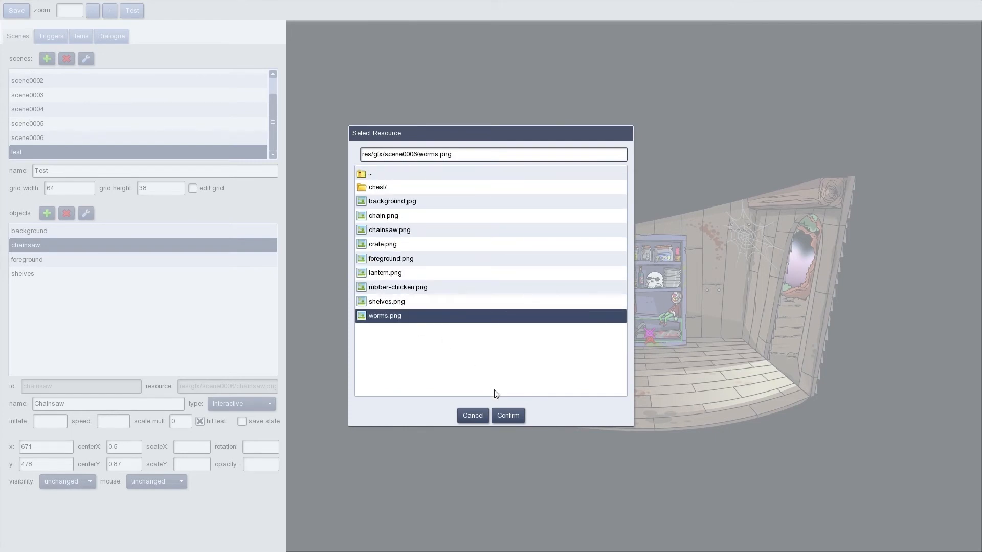
{"action": "left_click", "coordinate": [506, 415]}
{"action": "left_click", "coordinate": [506, 316]}
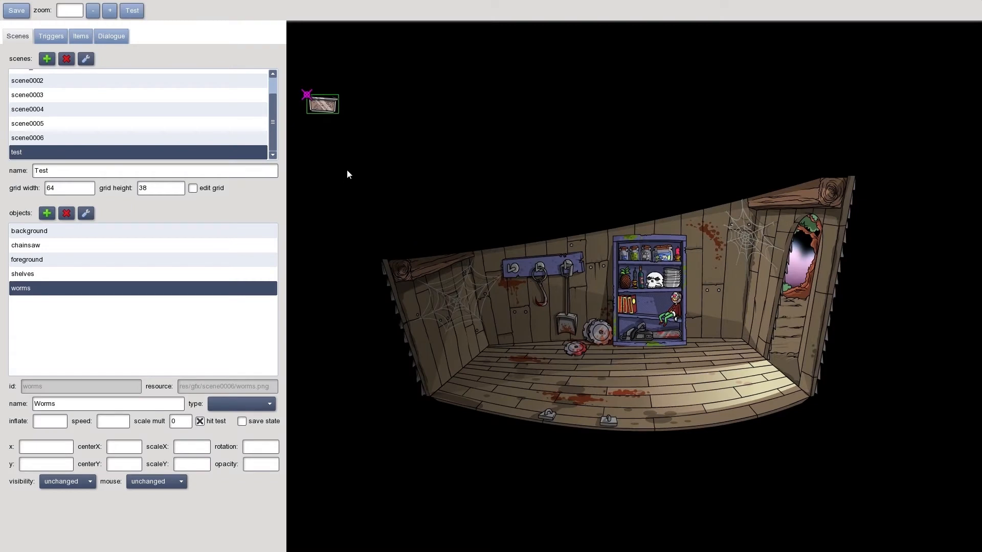
{"action": "mouse_move", "coordinate": [322, 109]}
{"action": "left_mouse_down"}
{"action": "mouse_move", "coordinate": [602, 241]}
{"action": "mouse_move", "coordinate": [652, 308]}
{"action": "left_mouse_up"}
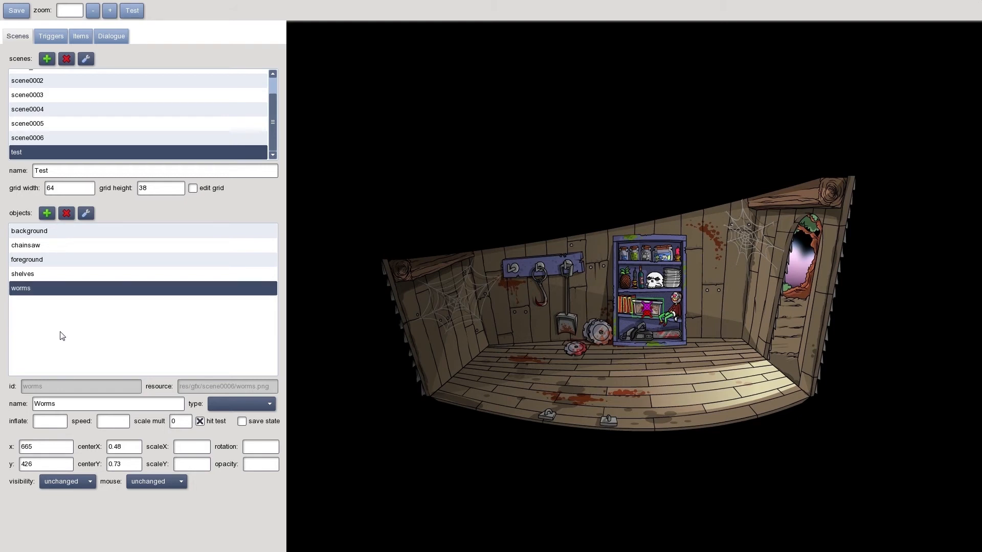
Add an object with id "crate" and name "Crate", using crate.png from res/gfx/scene0006
{"action": "left_click", "coordinate": [47, 213]}
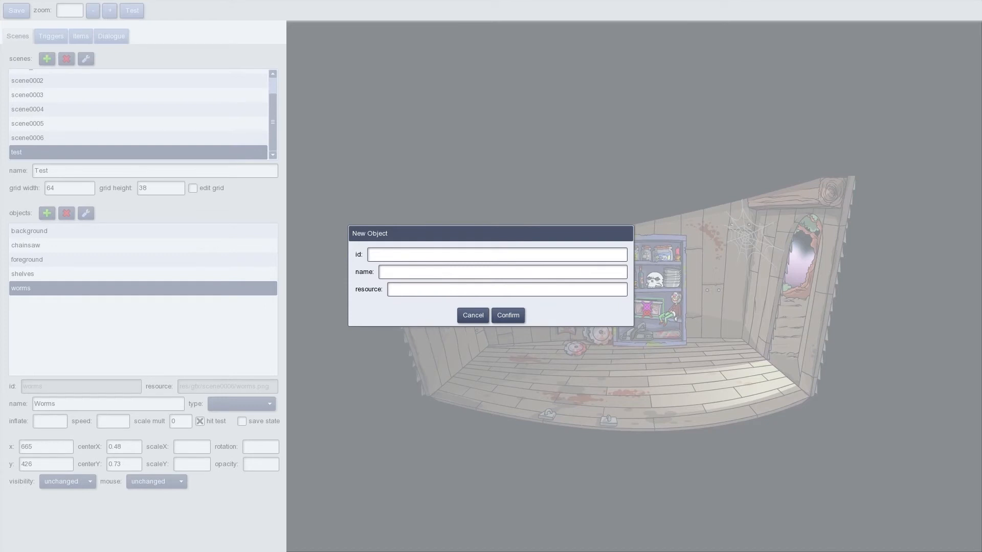
{"action": "type", "text": "crat"}
{"action": "type", "text": "Crate"}
{"action": "key", "text": "Tab"}
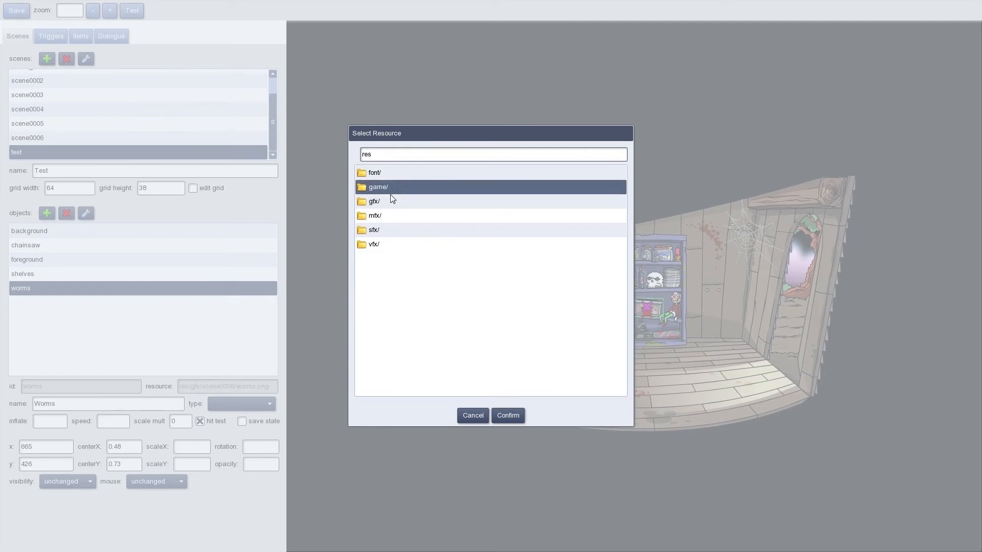
{"action": "left_click", "coordinate": [389, 200]}
{"action": "left_click", "coordinate": [389, 302]}
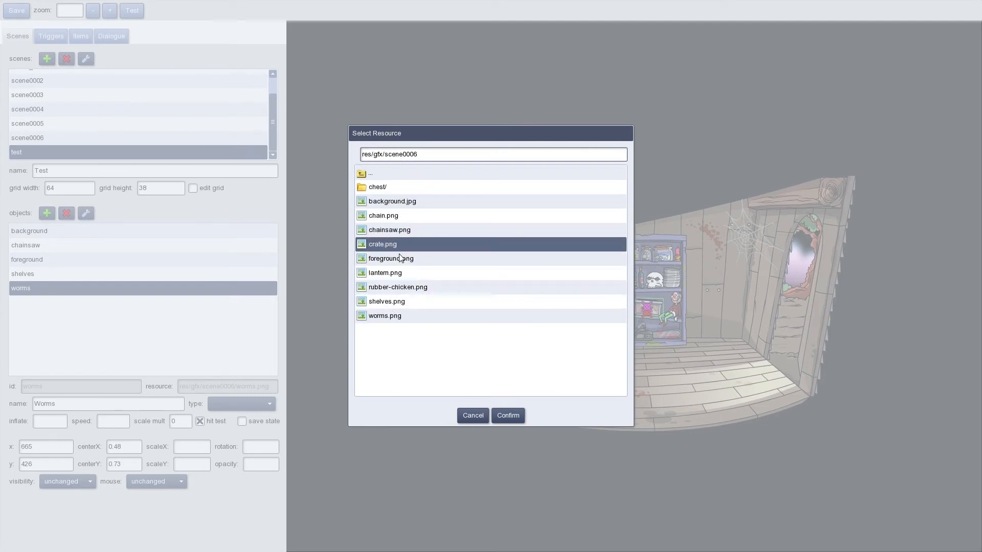
{"action": "left_click", "coordinate": [393, 245]}
{"action": "left_click", "coordinate": [508, 415]}
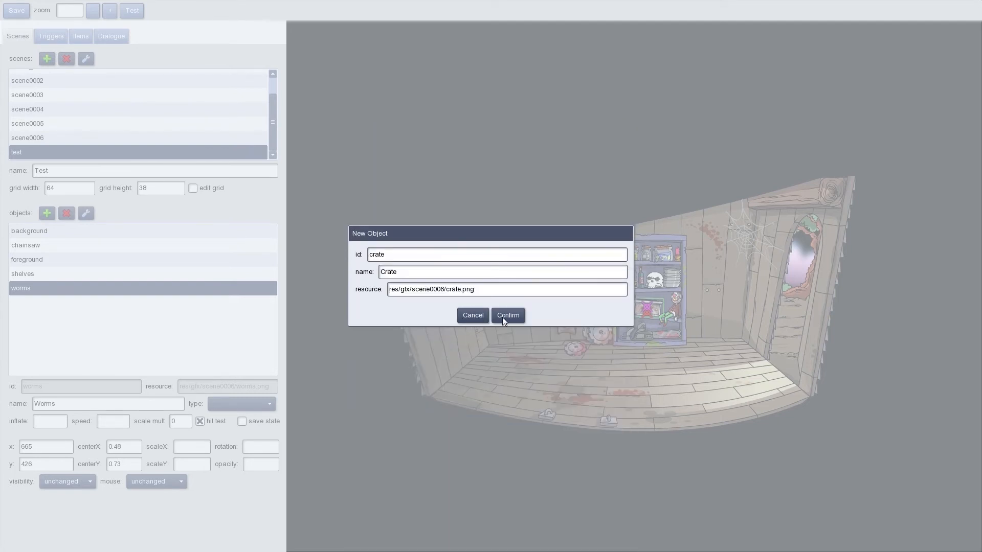
{"action": "left_click", "coordinate": [505, 317]}
Place the crate in the left corner of the room with its origin at about 0.99, 0.79, and set its type to scenery
{"action": "left_click_drag", "start_coordinate": [371, 171], "coordinate": [480, 366]}
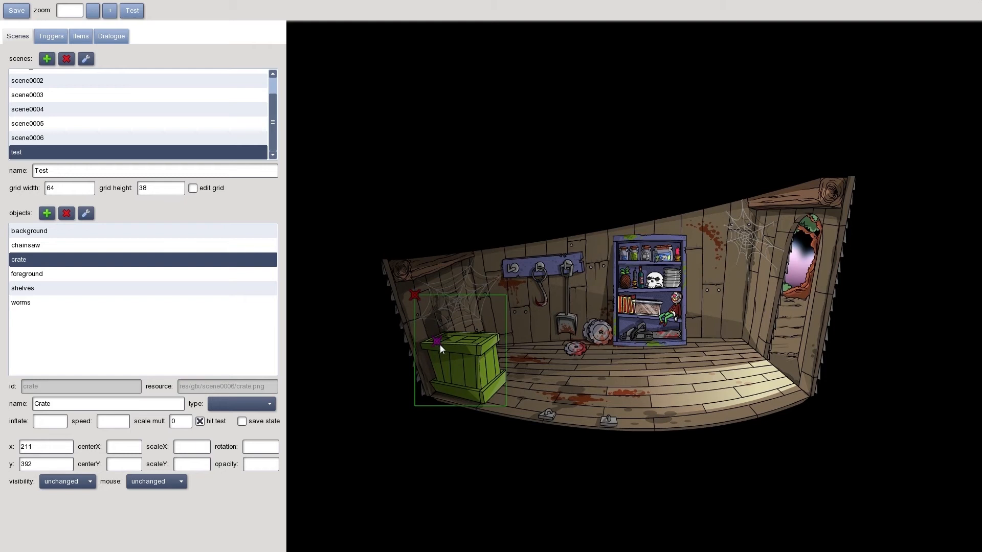
{"action": "mouse_move", "coordinate": [417, 295]}
{"action": "left_mouse_down"}
{"action": "mouse_move", "coordinate": [496, 357]}
{"action": "mouse_move", "coordinate": [505, 382]}
{"action": "left_mouse_up"}
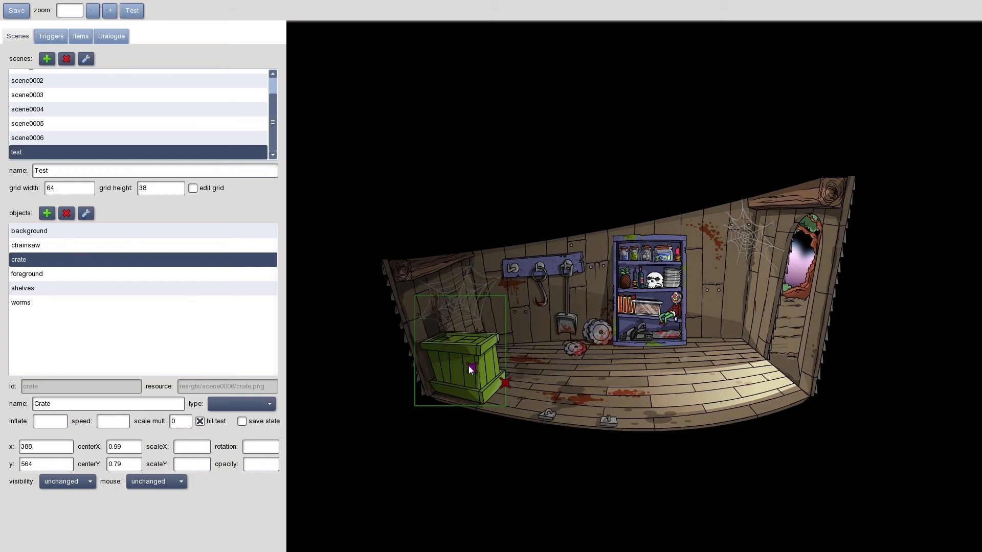
{"action": "left_click", "coordinate": [235, 403]}
{"action": "left_click", "coordinate": [230, 417]}
Add an object with id "lantern" and name "Lantern", using lantern.png from res/gfx/scene0006
{"action": "left_click", "coordinate": [46, 213]}
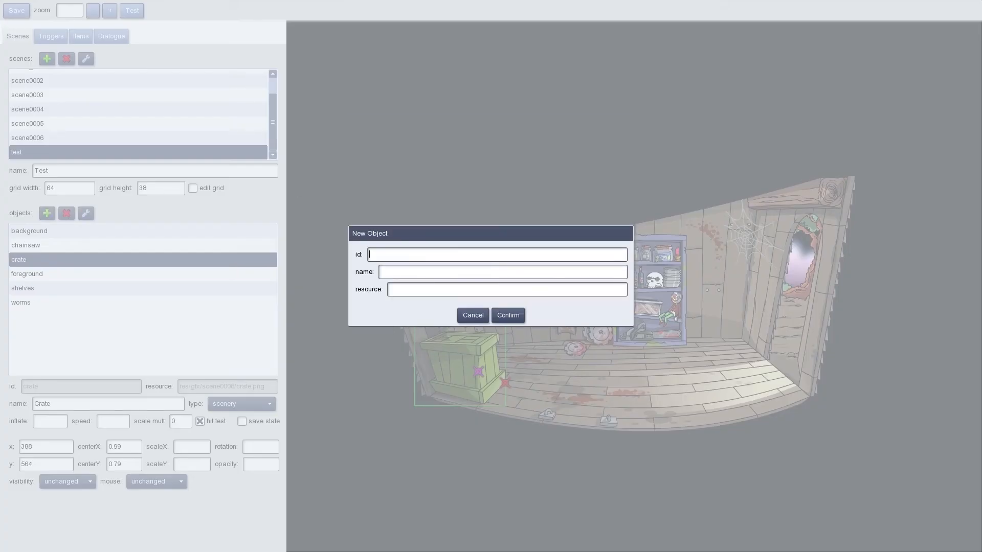
{"action": "type", "text": "lantern"}
{"action": "type", "text": "Lanter"}
{"action": "type", "text": "n"}
{"action": "key", "text": "Tab"}
{"action": "left_click", "coordinate": [389, 199]}
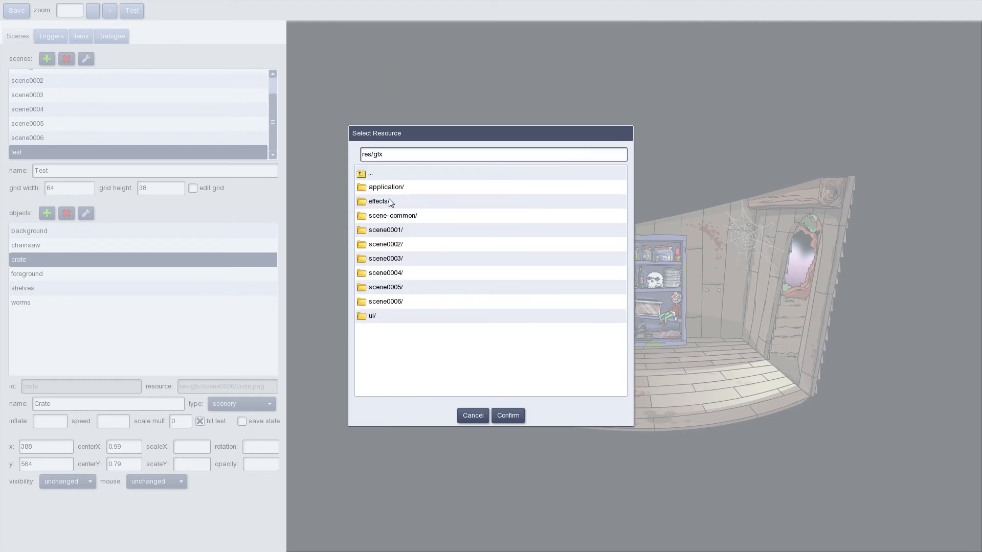
{"action": "left_click", "coordinate": [394, 303]}
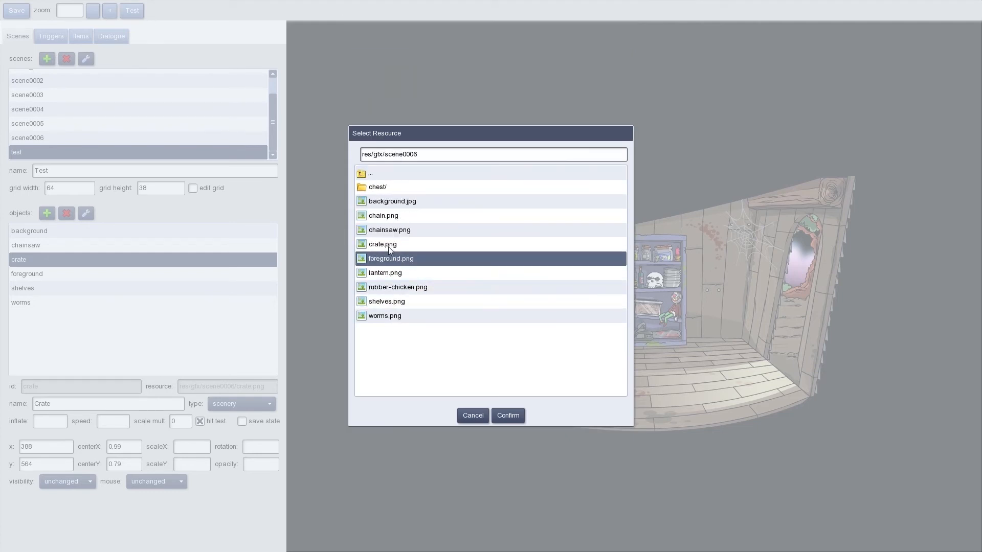
{"action": "left_click", "coordinate": [392, 274]}
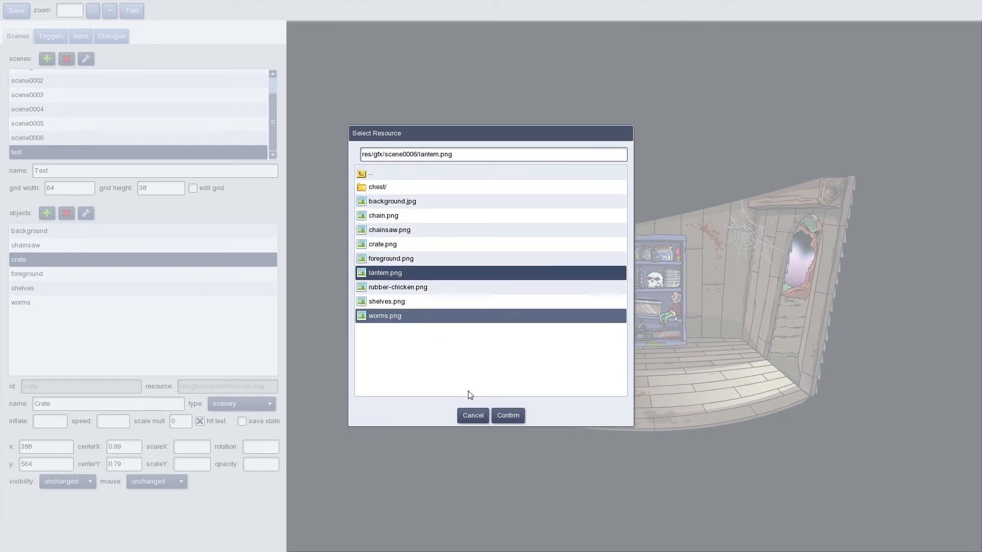
{"action": "left_click", "coordinate": [501, 417]}
Try the lantern on the floor beside and behind the crate, with its origin at its base (about 0.66, 0.91)
{"action": "left_click_drag", "start_coordinate": [335, 133], "coordinate": [565, 379]}
{"action": "left_click_drag", "start_coordinate": [537, 341], "coordinate": [555, 385]}
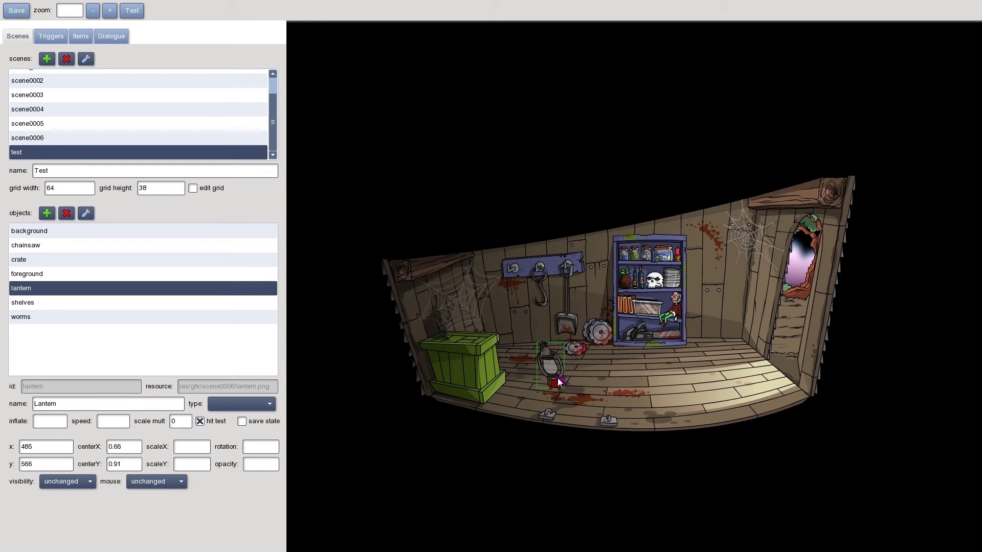
{"action": "left_click_drag", "start_coordinate": [560, 376], "coordinate": [519, 391]}
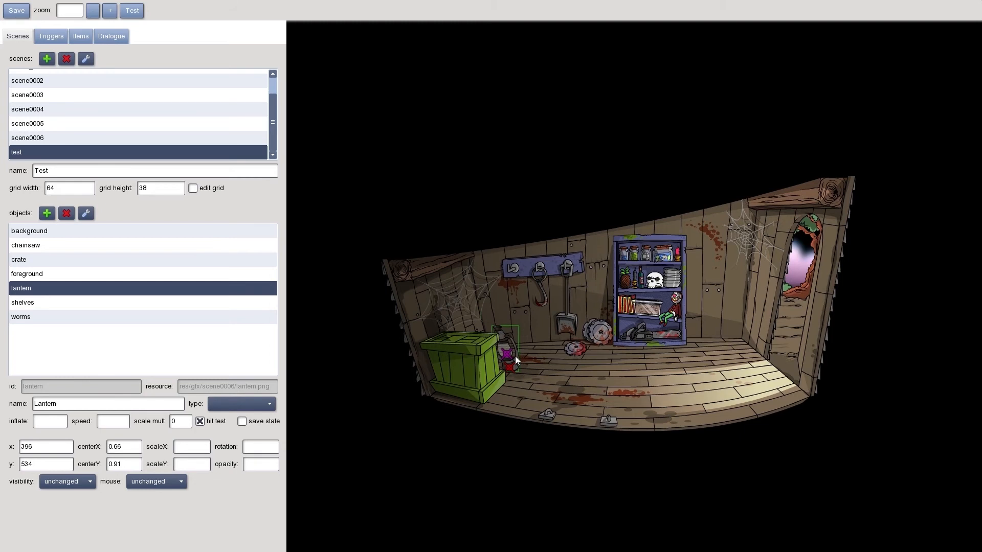
{"action": "mouse_move", "coordinate": [527, 367]}
{"action": "left_mouse_down"}
{"action": "mouse_move", "coordinate": [507, 388]}
{"action": "mouse_move", "coordinate": [527, 376]}
{"action": "left_mouse_up"}
Stand the lantern on top of the crate, with its origin well below the image on the floor (about 0.69, 2.44)
{"action": "mouse_move", "coordinate": [459, 328]}
{"action": "left_mouse_down"}
{"action": "mouse_move", "coordinate": [441, 327]}
{"action": "mouse_move", "coordinate": [438, 407]}
{"action": "left_mouse_up"}
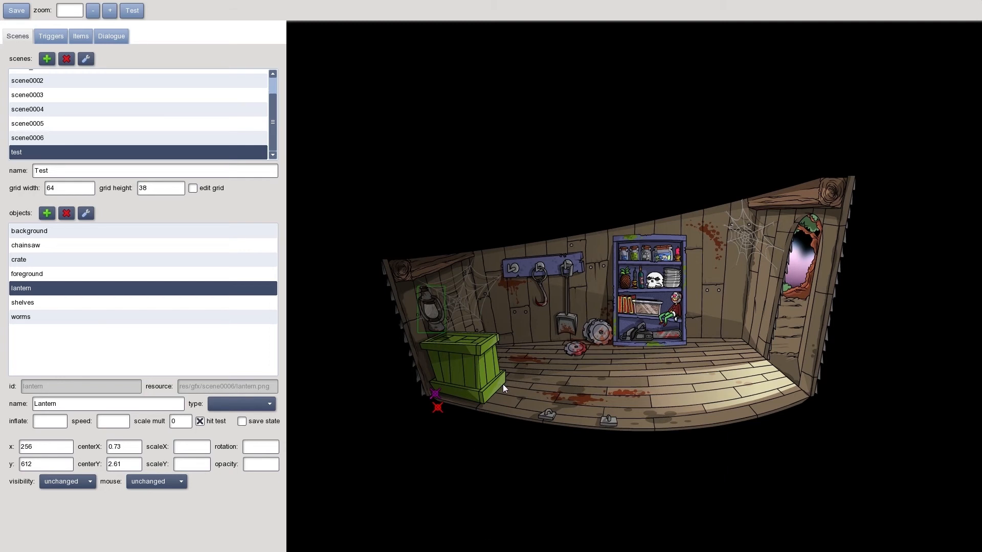
{"action": "left_click_drag", "start_coordinate": [439, 409], "coordinate": [439, 407]}
{"action": "left_click_drag", "start_coordinate": [435, 308], "coordinate": [453, 330]}
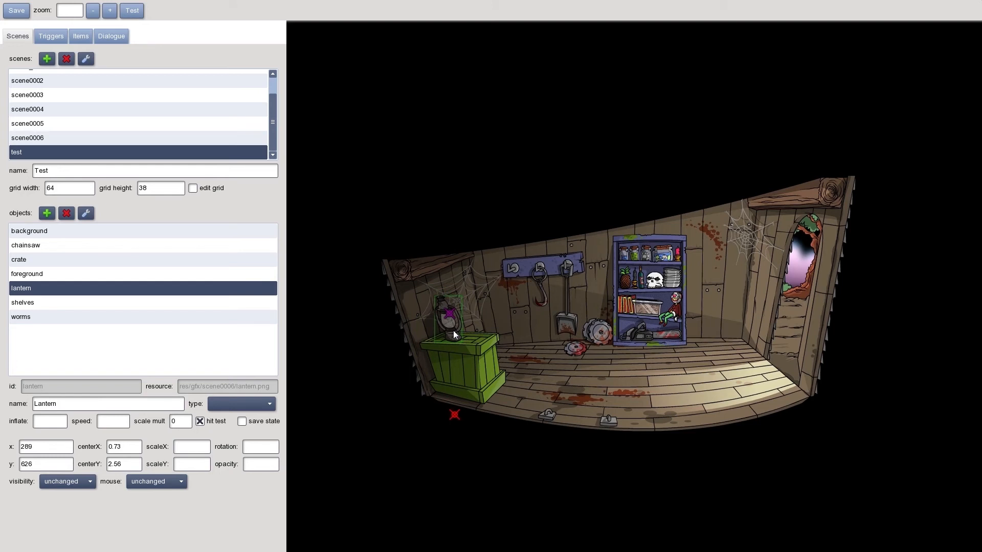
{"action": "left_click_drag", "start_coordinate": [460, 420], "coordinate": [455, 411]}
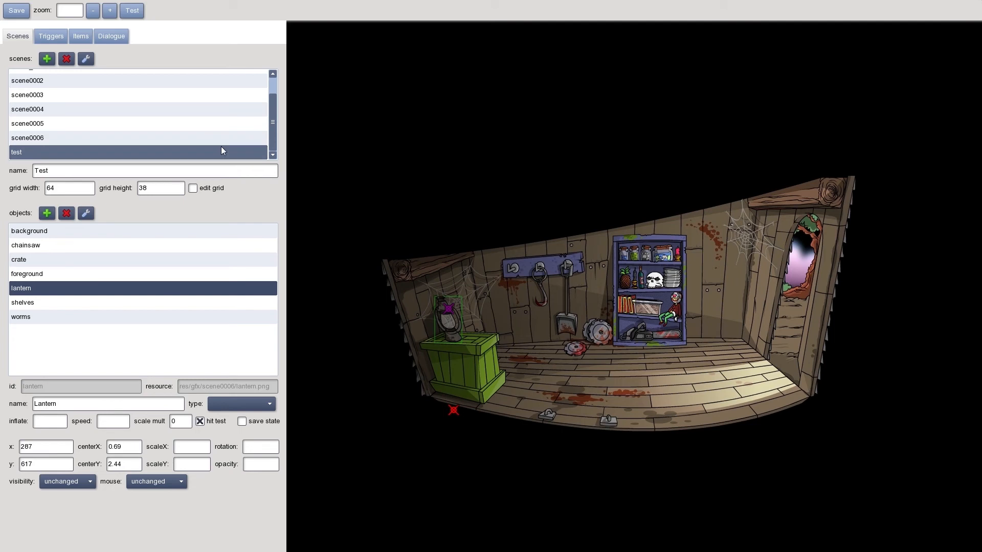
Open scene0006 and examine the settings of its background, chain, chainsaw, chest, crate and exit objects
{"action": "left_click", "coordinate": [30, 139]}
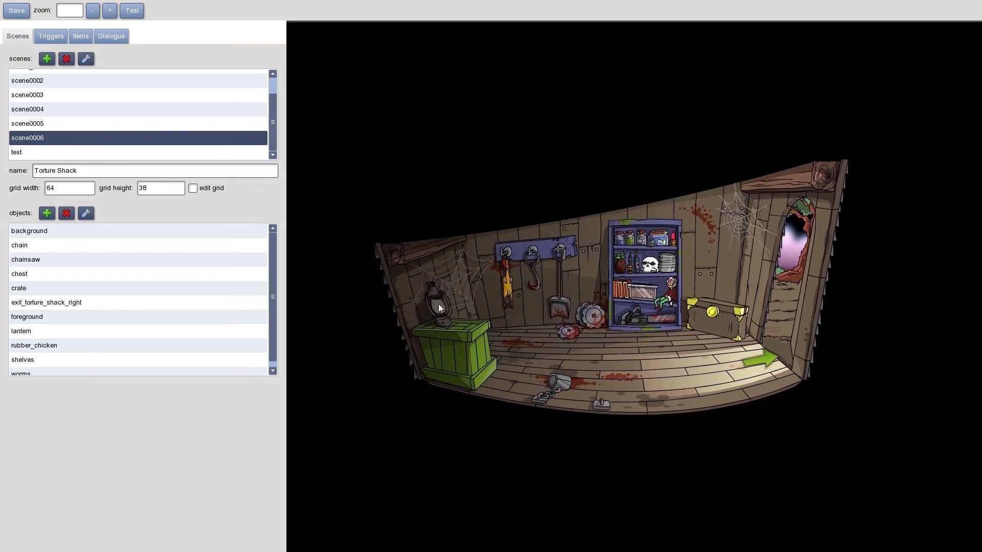
{"action": "left_click", "coordinate": [41, 231]}
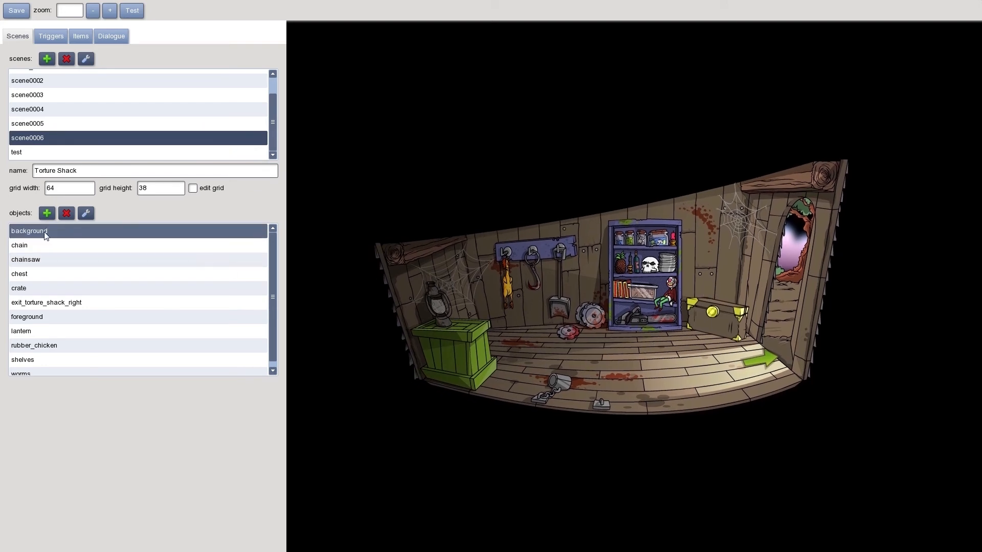
{"action": "left_click", "coordinate": [38, 243]}
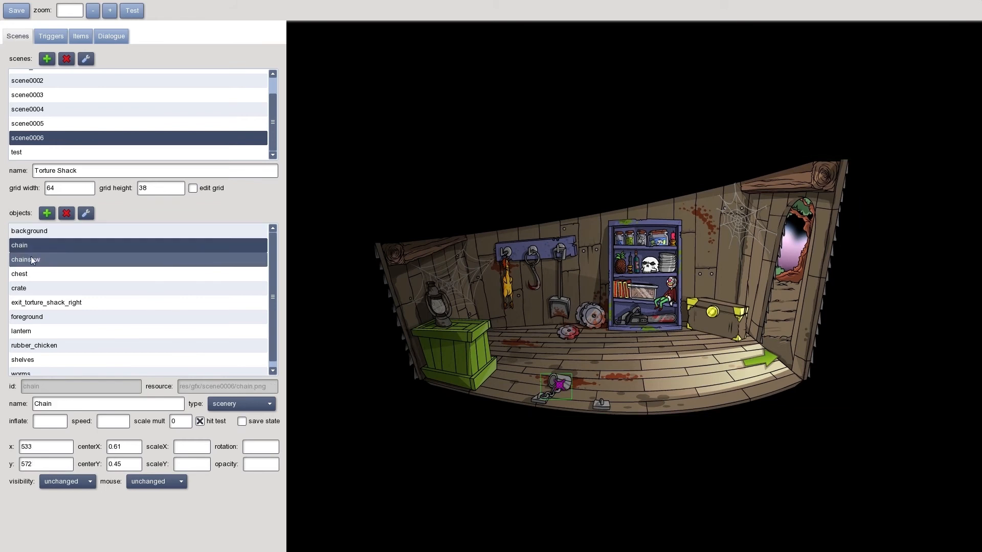
{"action": "left_click", "coordinate": [30, 258]}
{"action": "left_click", "coordinate": [33, 273]}
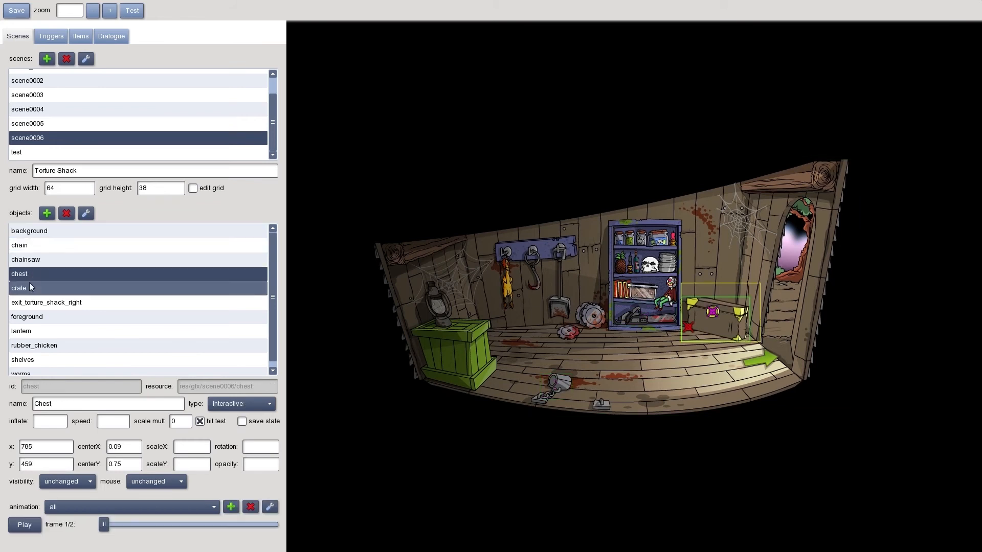
{"action": "left_click", "coordinate": [29, 286]}
{"action": "left_click", "coordinate": [32, 302]}
{"action": "left_click", "coordinate": [41, 232]}
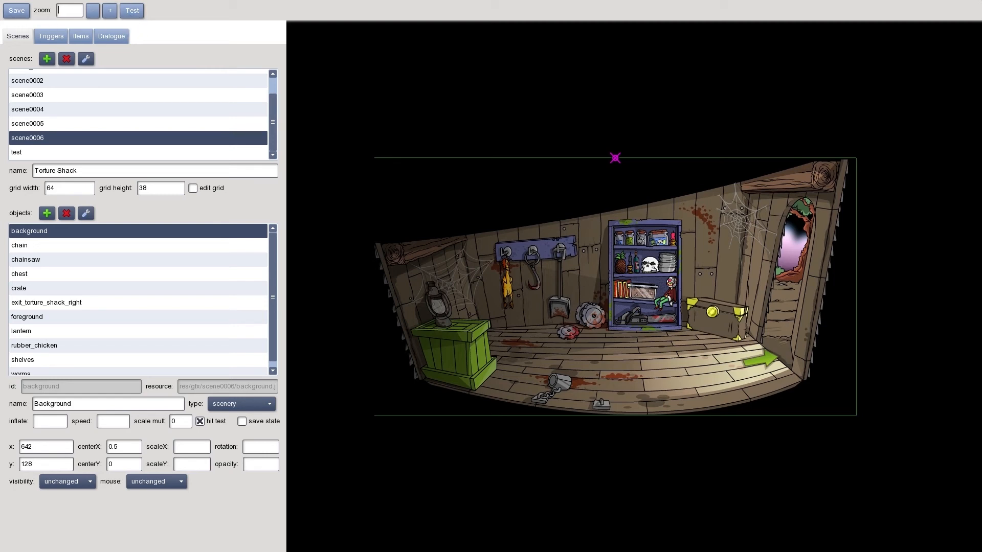
Enlarge the scene0006 view to a zoom of 249 and examine the room and its objects up close
{"action": "left_click", "coordinate": [109, 11]}
{"action": "left_click", "coordinate": [109, 10]}
{"action": "left_click", "coordinate": [109, 12]}
{"action": "left_click", "coordinate": [109, 11]}
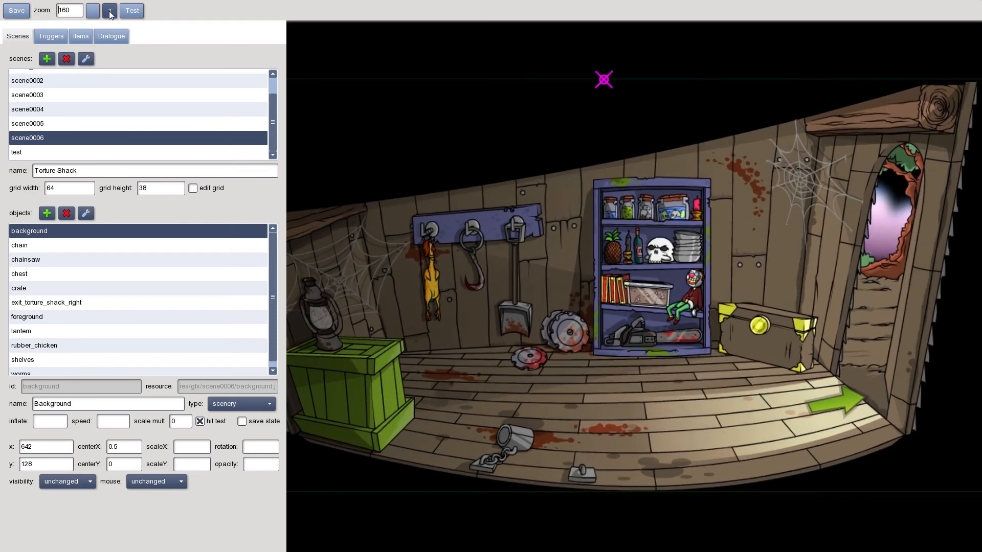
{"action": "left_click", "coordinate": [109, 12]}
{"action": "left_click", "coordinate": [109, 11]}
{"action": "left_click", "coordinate": [110, 11]}
{"action": "left_click", "coordinate": [109, 11]}
{"action": "left_click", "coordinate": [109, 11]}
{"action": "mouse_move", "coordinate": [405, 332]}
{"action": "middle_mouse_down"}
{"action": "mouse_move", "coordinate": [541, 281]}
{"action": "mouse_move", "coordinate": [586, 349]}
{"action": "middle_mouse_up"}
{"action": "middle_click_drag", "start_coordinate": [657, 298], "coordinate": [511, 356]}
{"action": "middle_click_drag", "start_coordinate": [765, 312], "coordinate": [535, 258]}
{"action": "mouse_move", "coordinate": [712, 311]}
{"action": "middle_mouse_down"}
{"action": "mouse_move", "coordinate": [664, 316]}
{"action": "mouse_move", "coordinate": [595, 349]}
{"action": "middle_mouse_up"}
{"action": "mouse_move", "coordinate": [789, 254]}
{"action": "middle_mouse_down"}
{"action": "mouse_move", "coordinate": [709, 241]}
{"action": "mouse_move", "coordinate": [688, 309]}
{"action": "middle_mouse_up"}
{"action": "middle_click_drag", "start_coordinate": [583, 354], "coordinate": [740, 140]}
{"action": "middle_click_drag", "start_coordinate": [559, 333], "coordinate": [718, 292]}
{"action": "mouse_move", "coordinate": [590, 250]}
{"action": "middle_mouse_down"}
{"action": "mouse_move", "coordinate": [602, 326]}
{"action": "mouse_move", "coordinate": [565, 274]}
{"action": "mouse_move", "coordinate": [579, 305]}
{"action": "middle_mouse_up"}
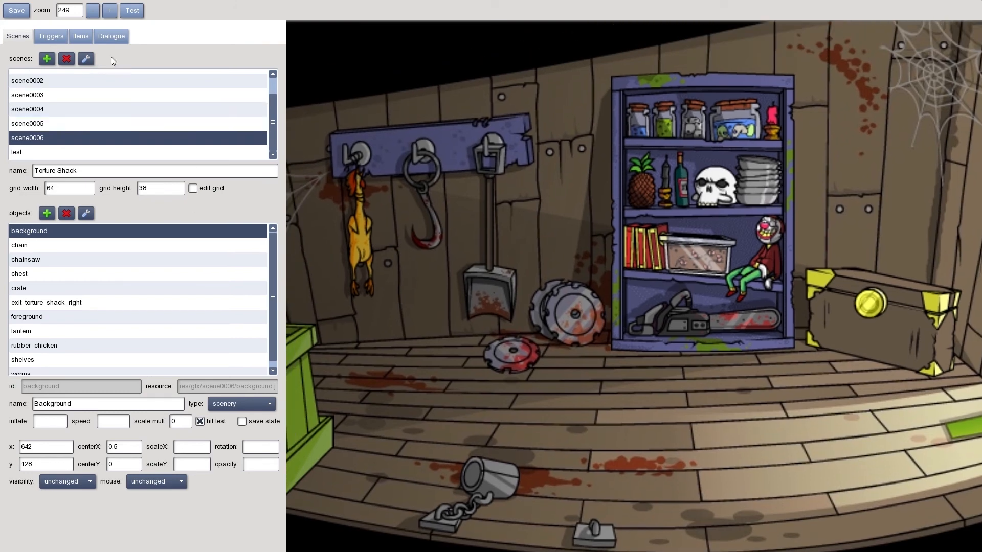
Run the game test from the editor and load the Chapter I saved game in slot 1
{"action": "left_click", "coordinate": [132, 12]}
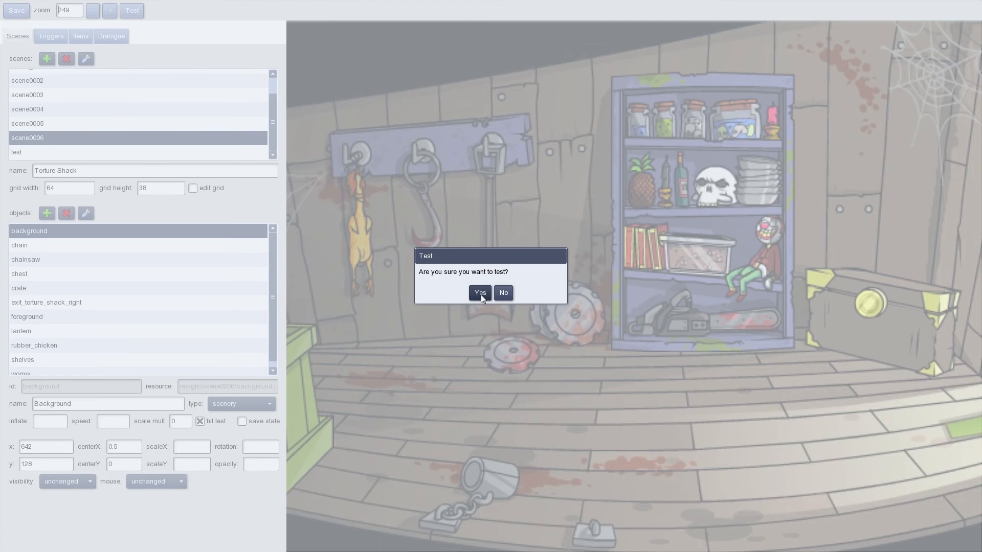
{"action": "left_click", "coordinate": [481, 293]}
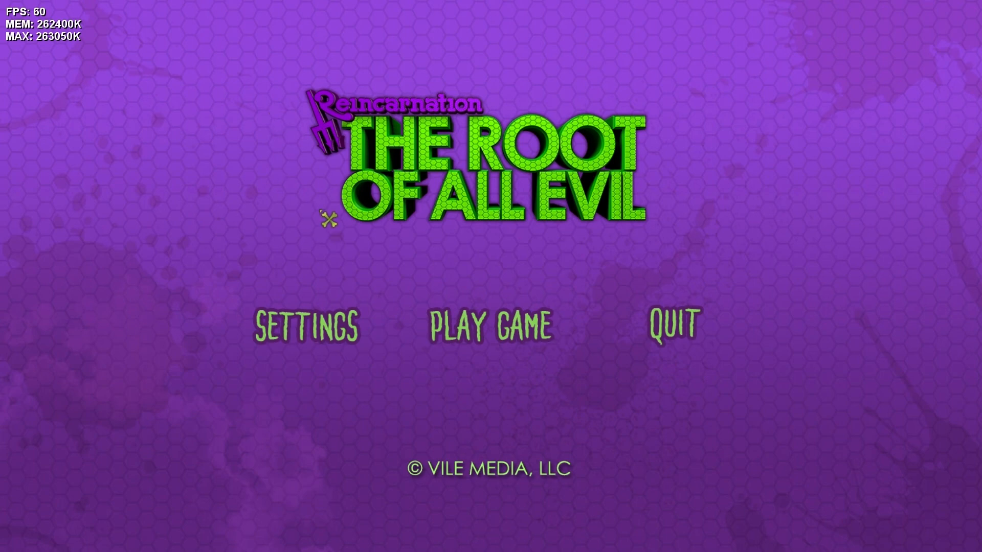
{"action": "left_click", "coordinate": [307, 336]}
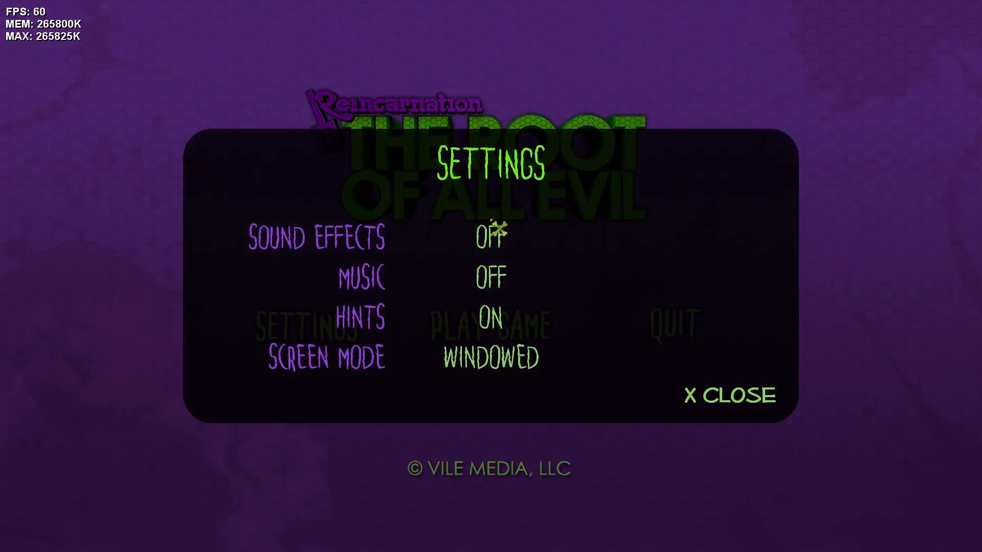
{"action": "left_click", "coordinate": [737, 408]}
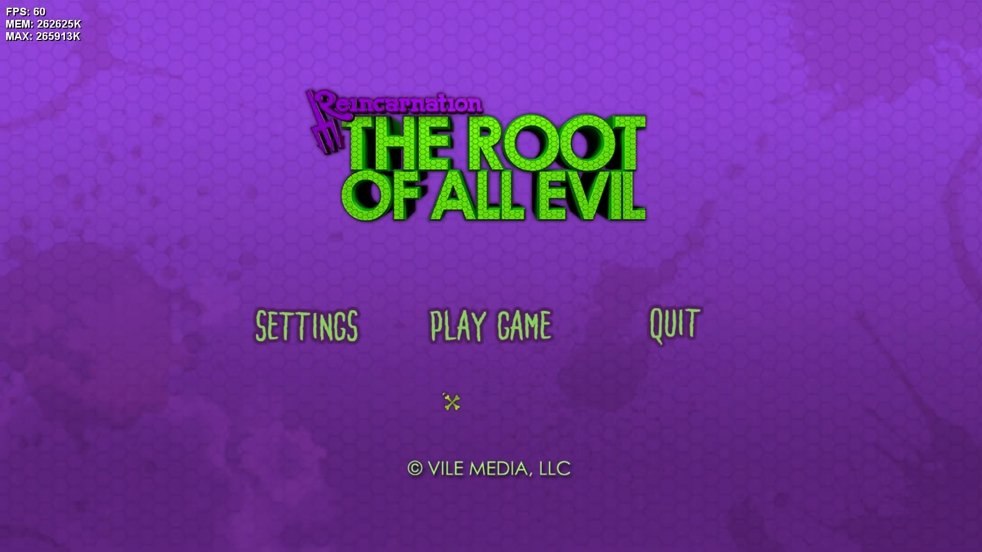
{"action": "left_click", "coordinate": [505, 338]}
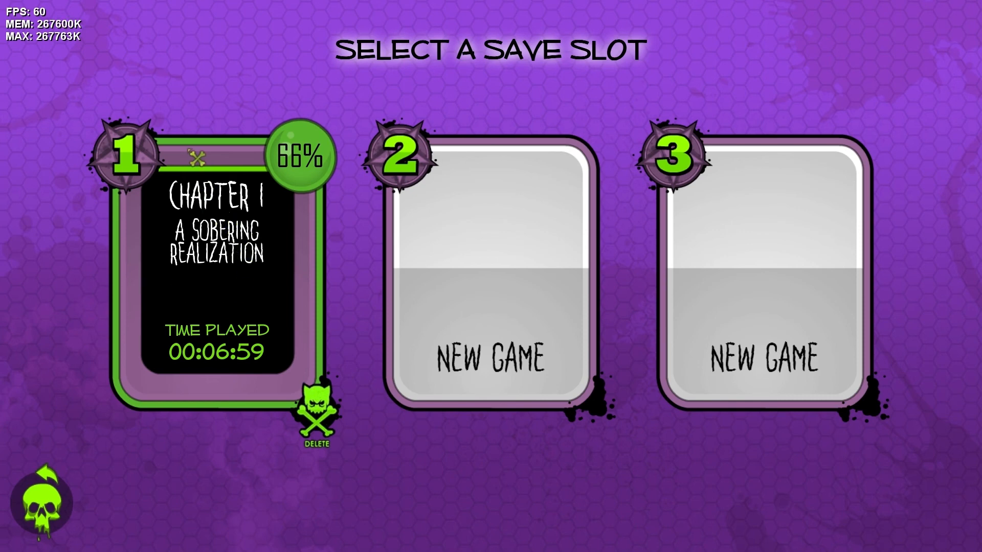
{"action": "left_click", "coordinate": [238, 252]}
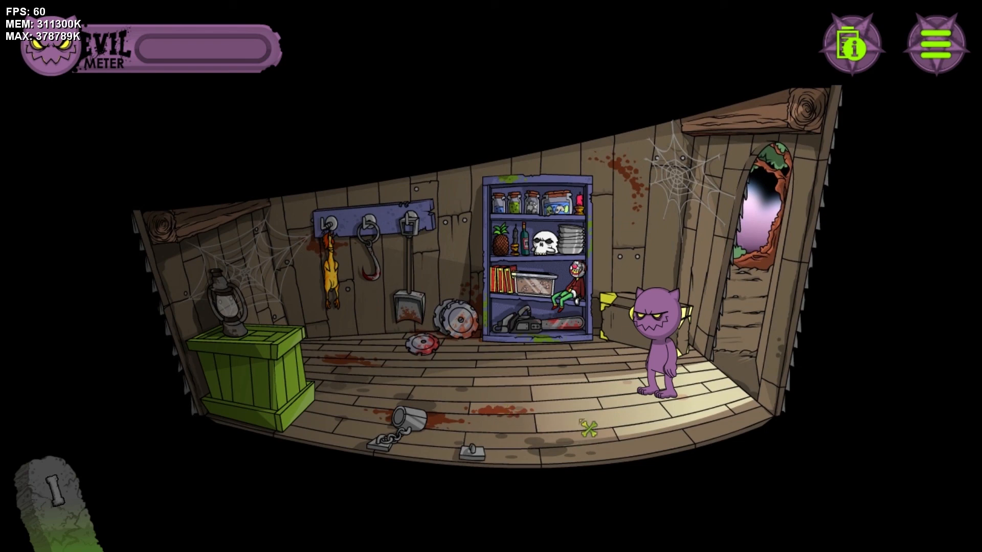
Walk the purple character back and forth across the Torture Shack floor to test its movement
{"action": "left_click", "coordinate": [569, 449]}
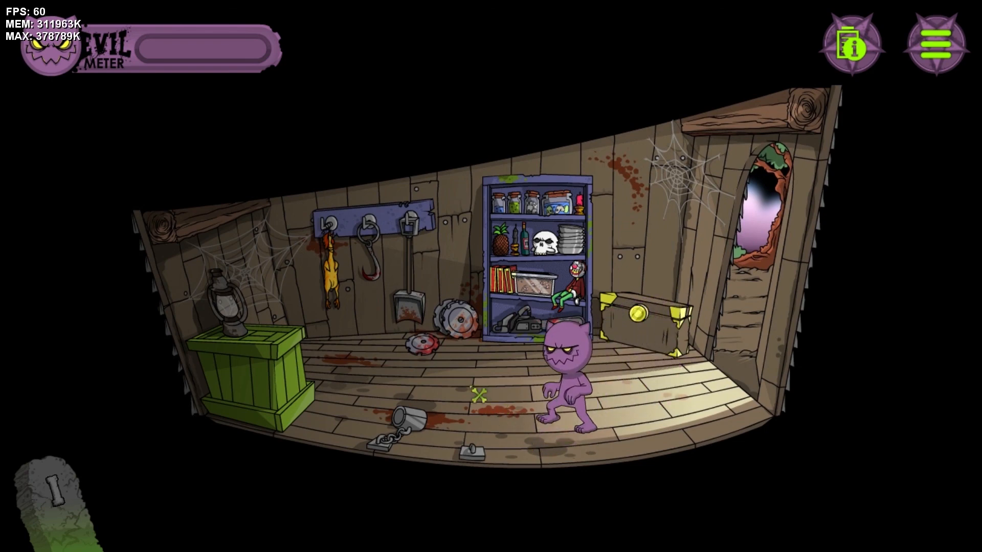
{"action": "left_click", "coordinate": [585, 432]}
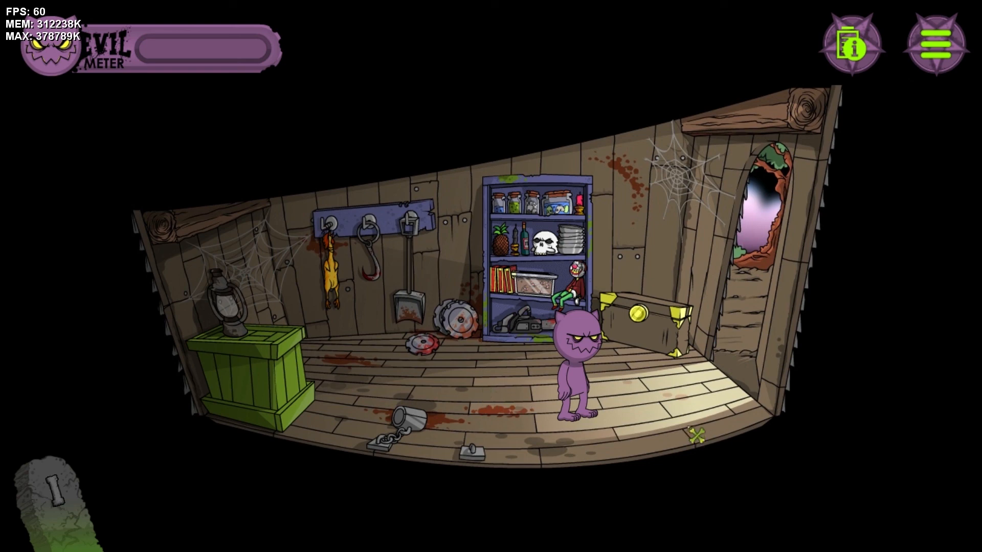
{"action": "left_click", "coordinate": [726, 426]}
{"action": "left_click", "coordinate": [579, 441]}
{"action": "left_click", "coordinate": [460, 389]}
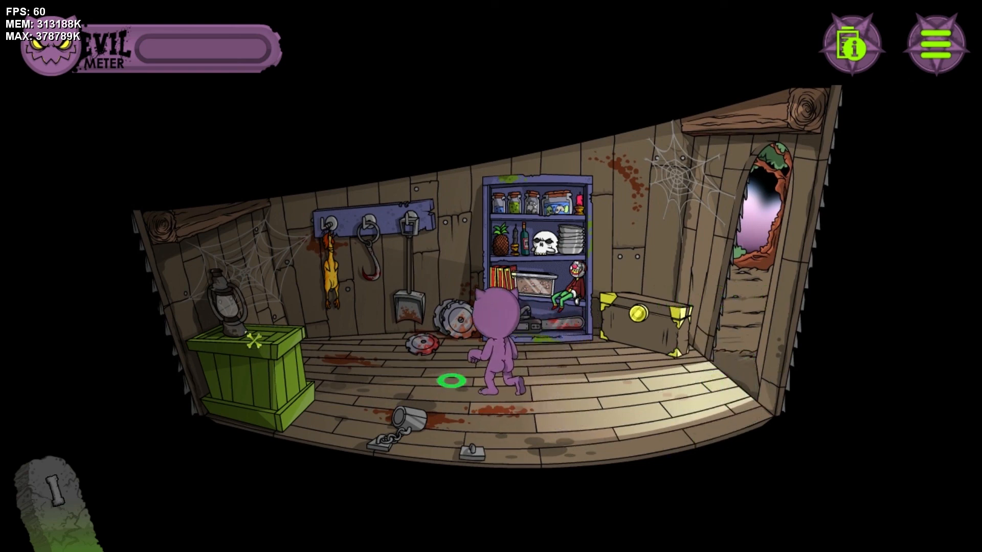
Bring up the interaction choices for the rubber chicken, the shelves and the chest
{"action": "left_click", "coordinate": [341, 279]}
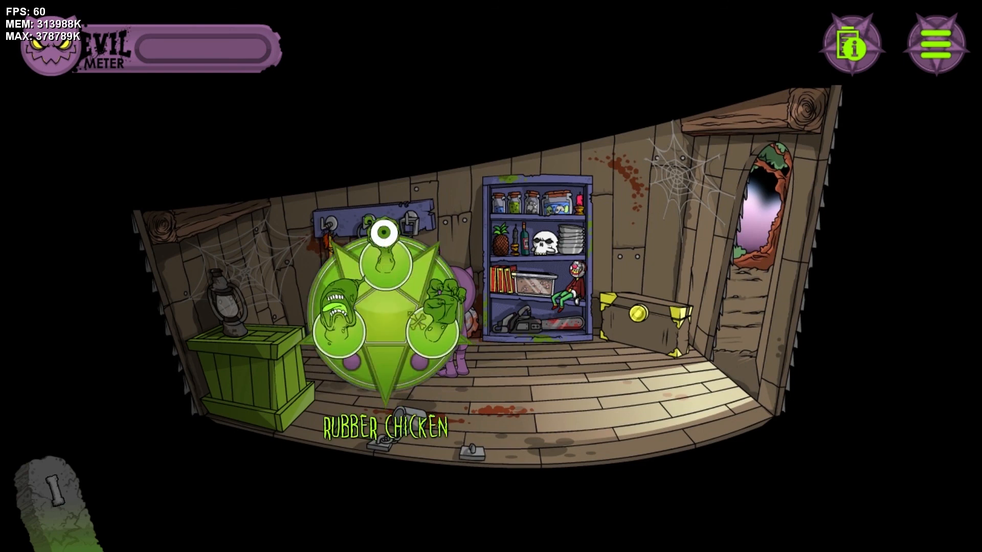
{"action": "left_click", "coordinate": [542, 411]}
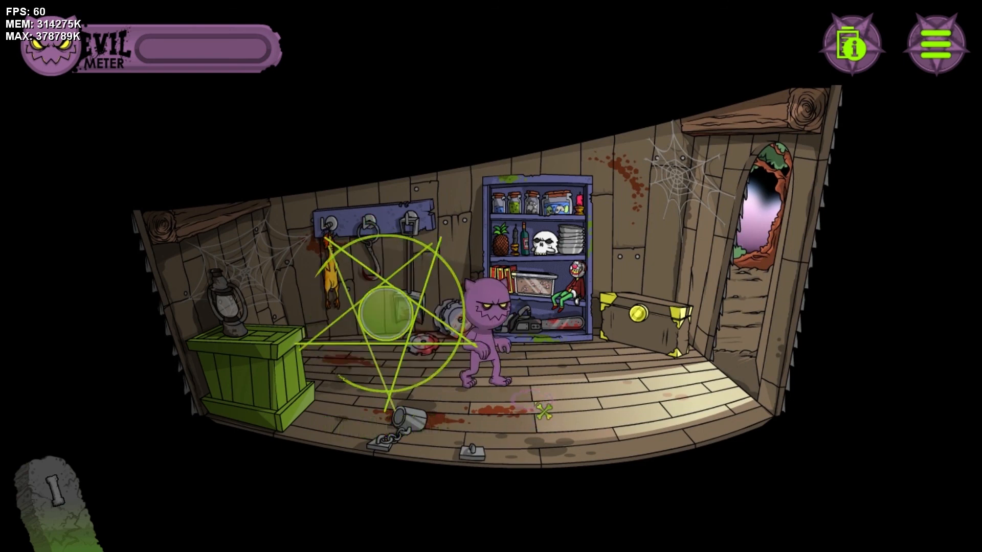
{"action": "left_click", "coordinate": [588, 256]}
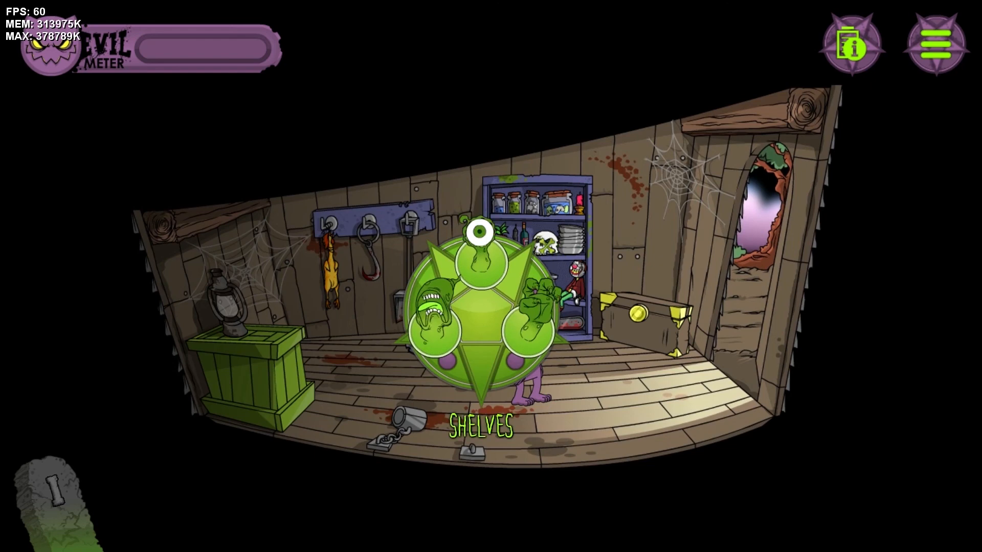
{"action": "left_click", "coordinate": [565, 449]}
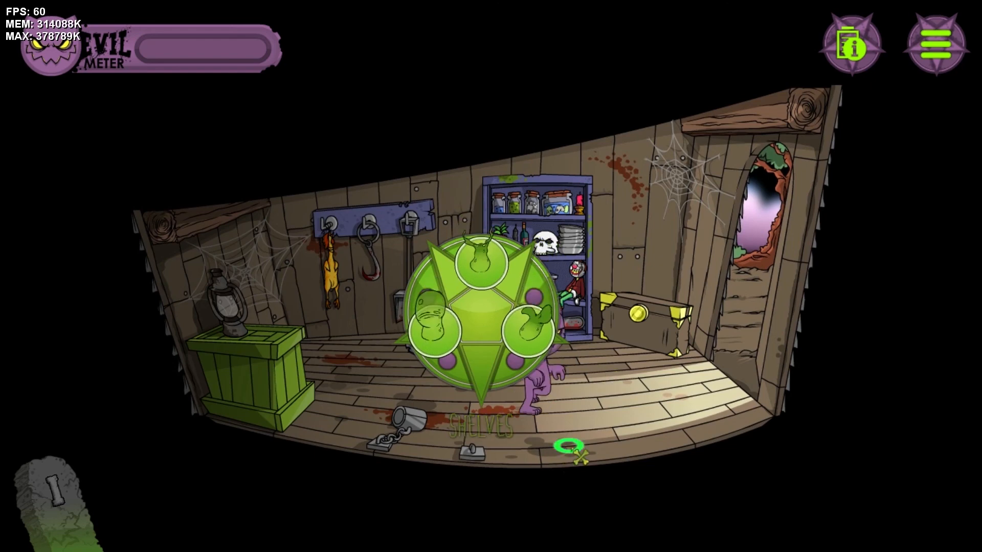
{"action": "left_click", "coordinate": [635, 335]}
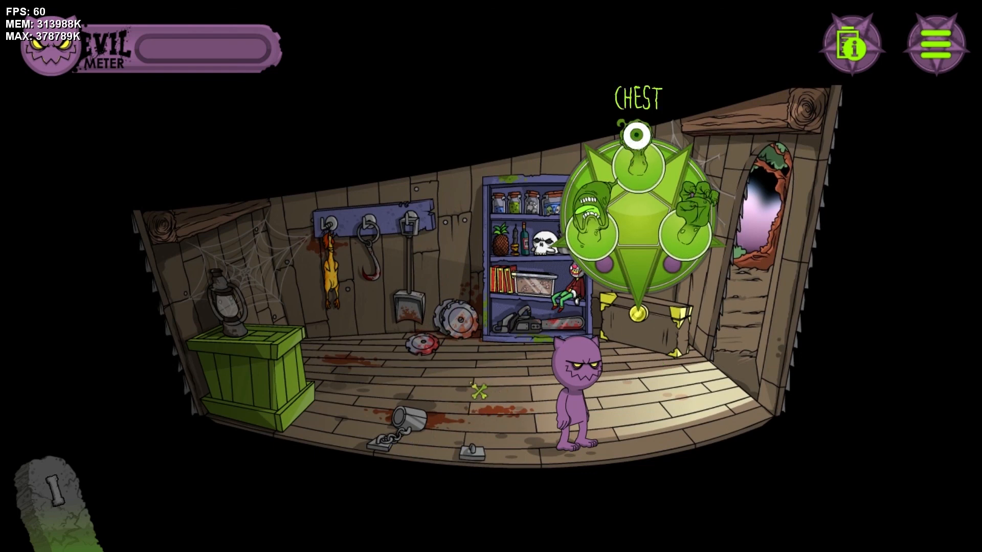
Walk the character behind the green crate, around in front of it and back toward the room's centre to check the depth layering
{"action": "left_click", "coordinate": [360, 366]}
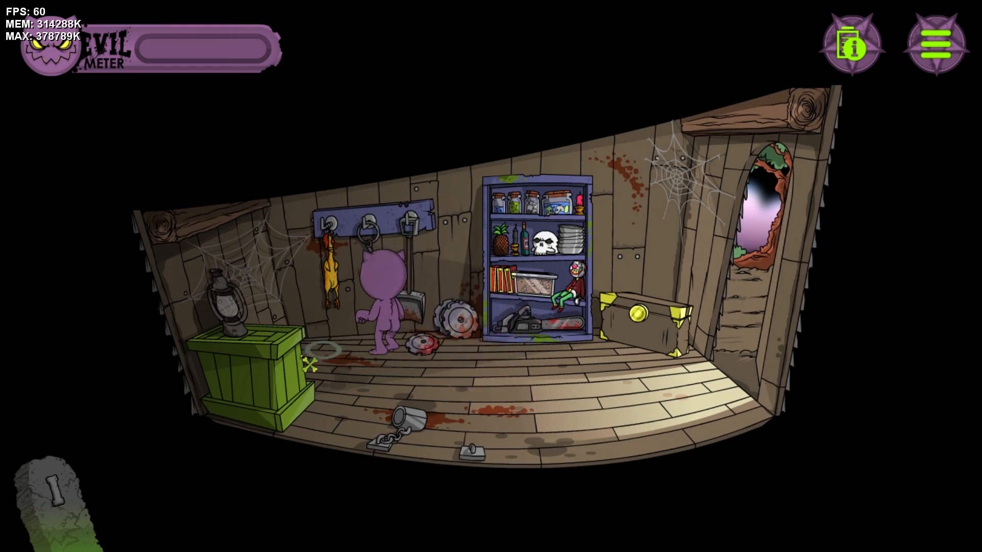
{"action": "left_click", "coordinate": [310, 385]}
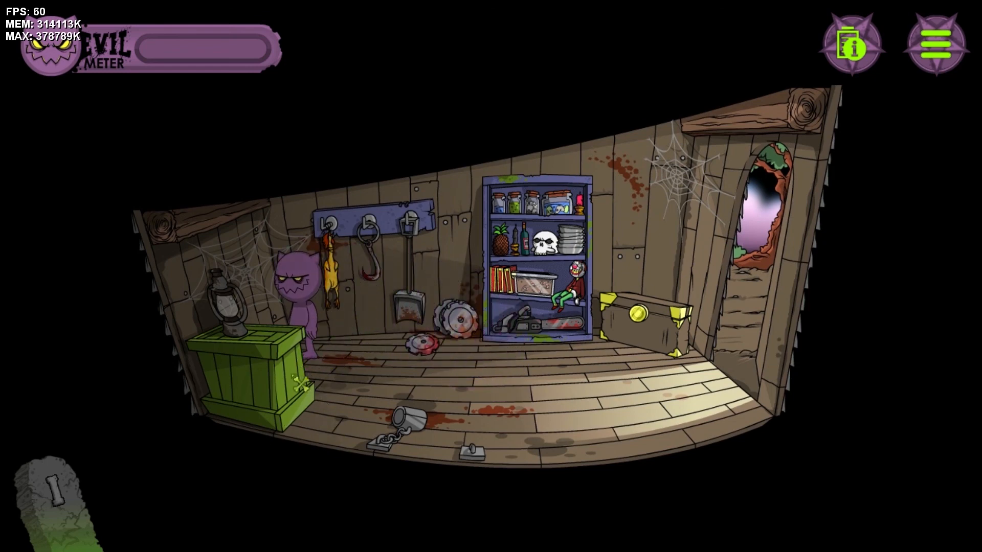
{"action": "left_click", "coordinate": [302, 387]}
{"action": "left_click", "coordinate": [327, 426]}
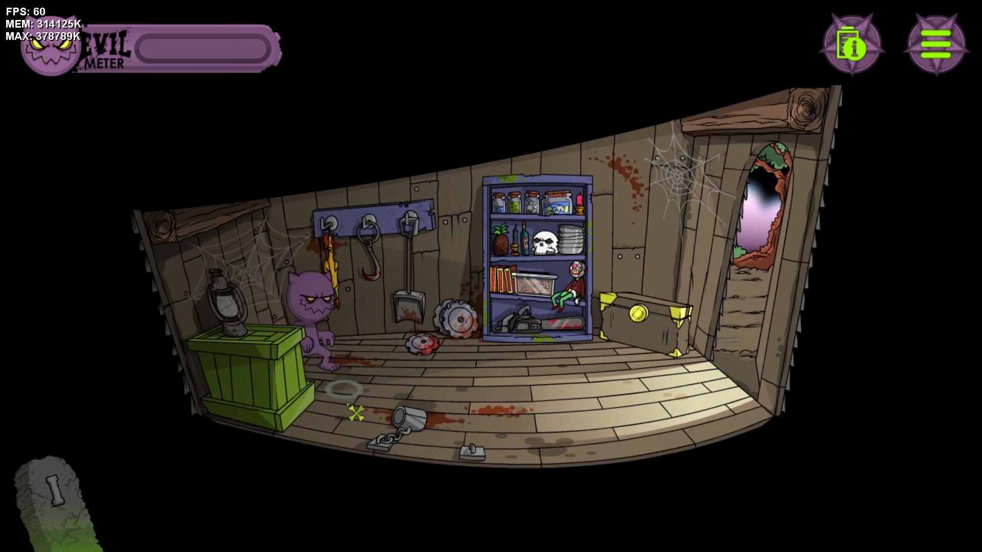
{"action": "left_click", "coordinate": [308, 436]}
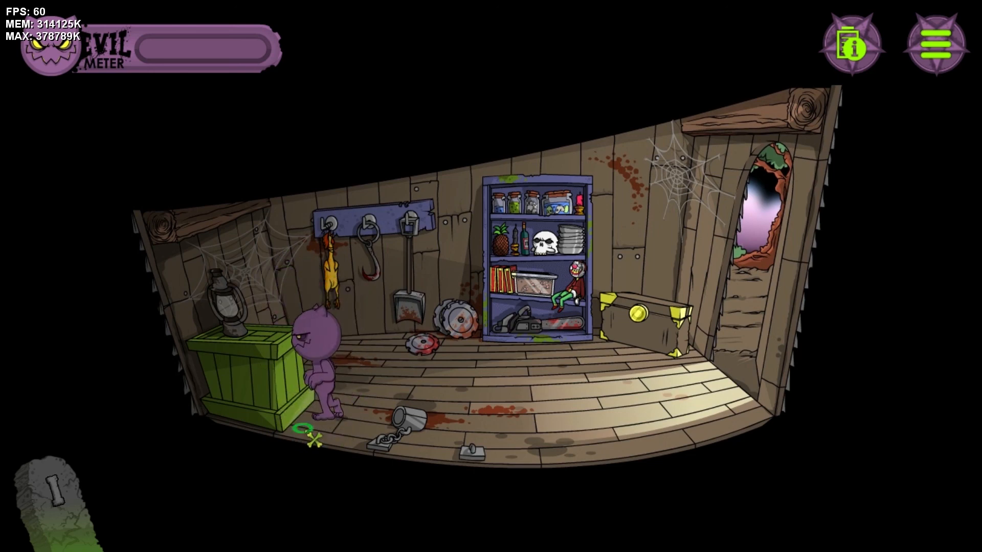
{"action": "left_click", "coordinate": [548, 429]}
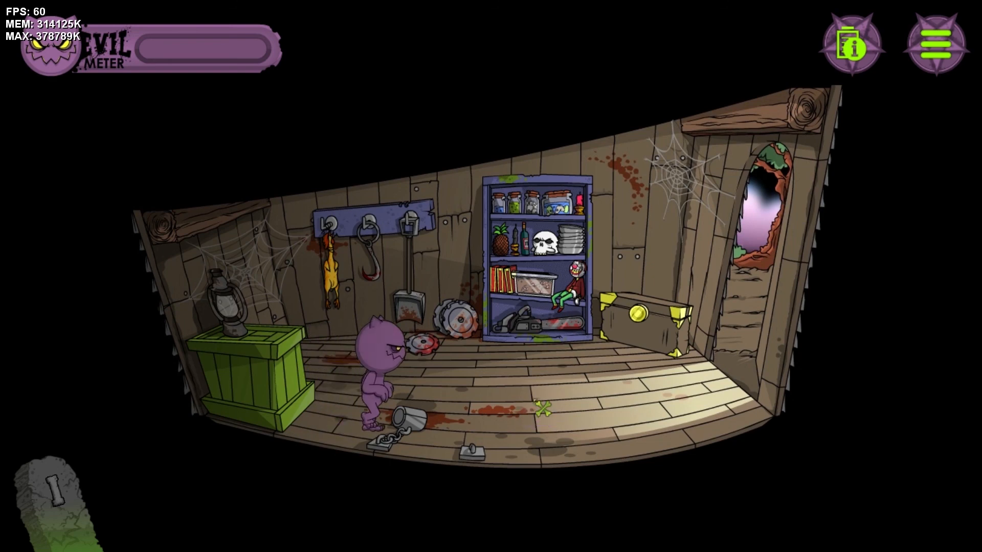